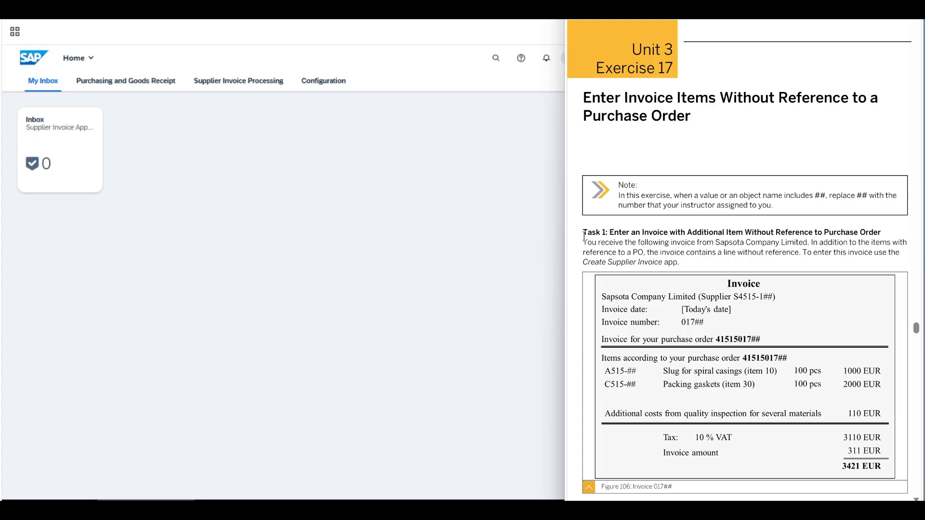
Read the Task 1 introduction in the exercise and open the Create Supplier Invoice app
left_click_drag(584, 236, 881, 232)
left_click(617, 248)
left_click_drag(583, 244, 799, 252)
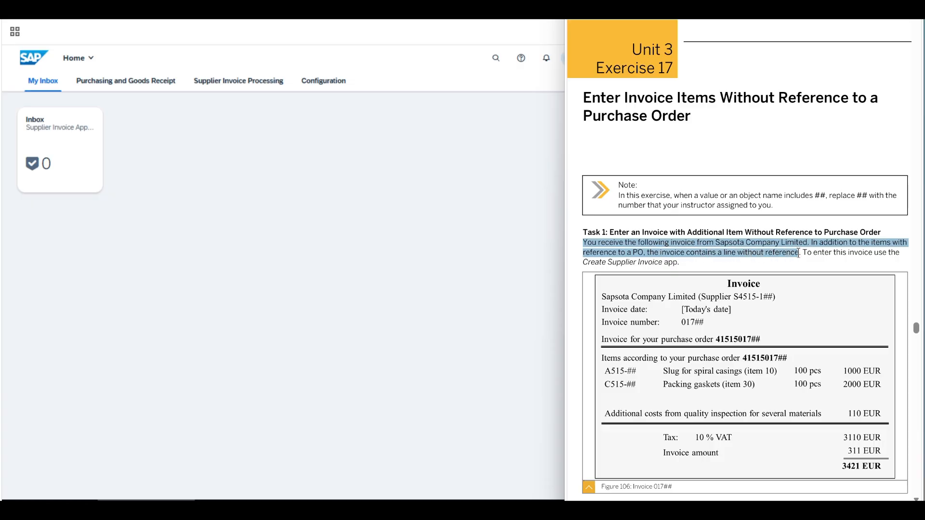
left_click_drag(799, 252, 679, 275)
left_click(295, 215)
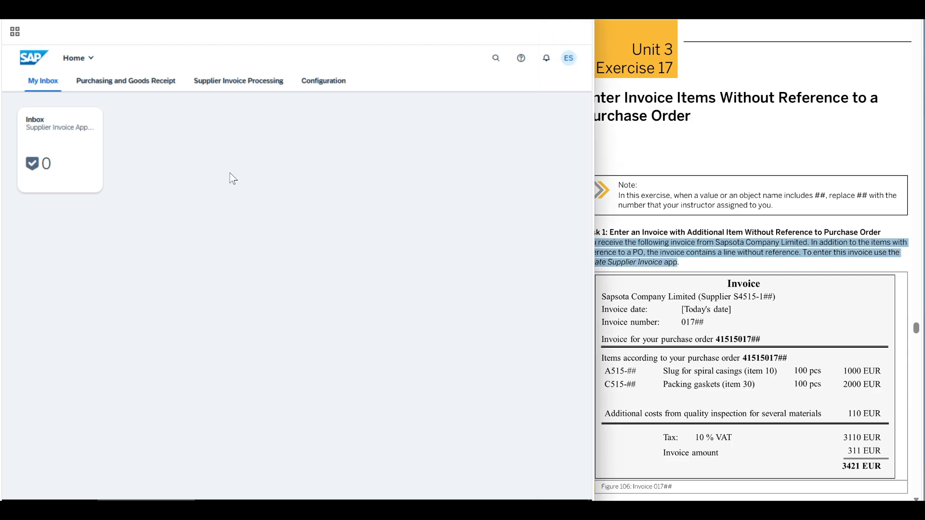
left_click(222, 85)
left_click(165, 157)
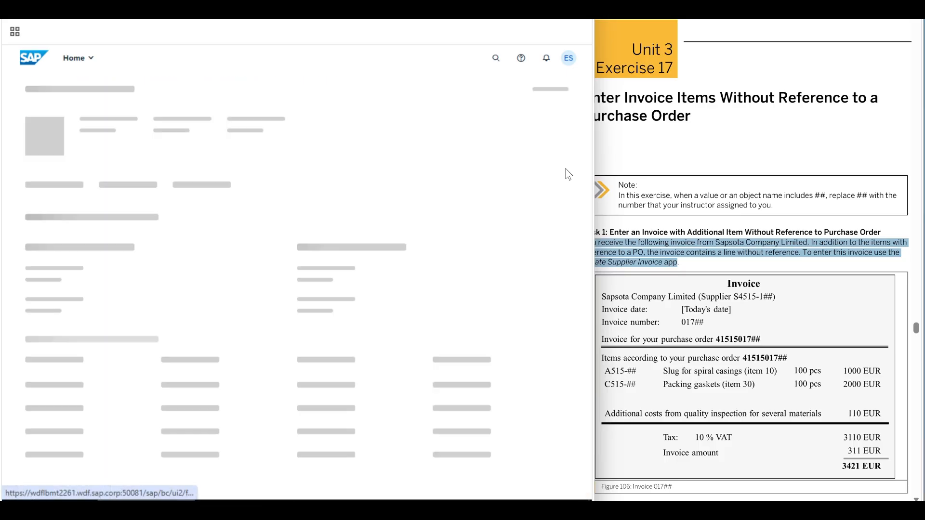
left_click(746, 230)
scroll(704, 234, "down", 1)
scroll(704, 234, "down", 3)
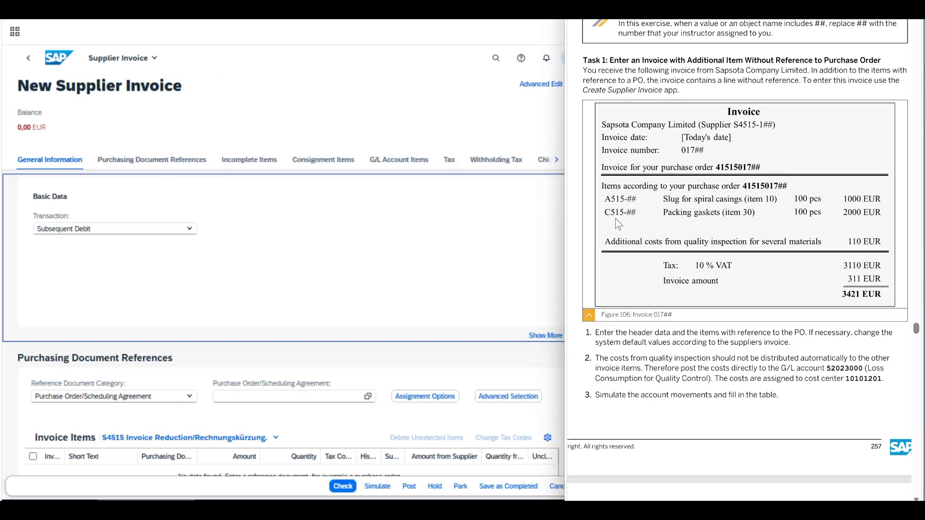
Set the transaction to Invoice and the gross invoice amount to 3421 EUR in the new supplier invoice
left_click(191, 231)
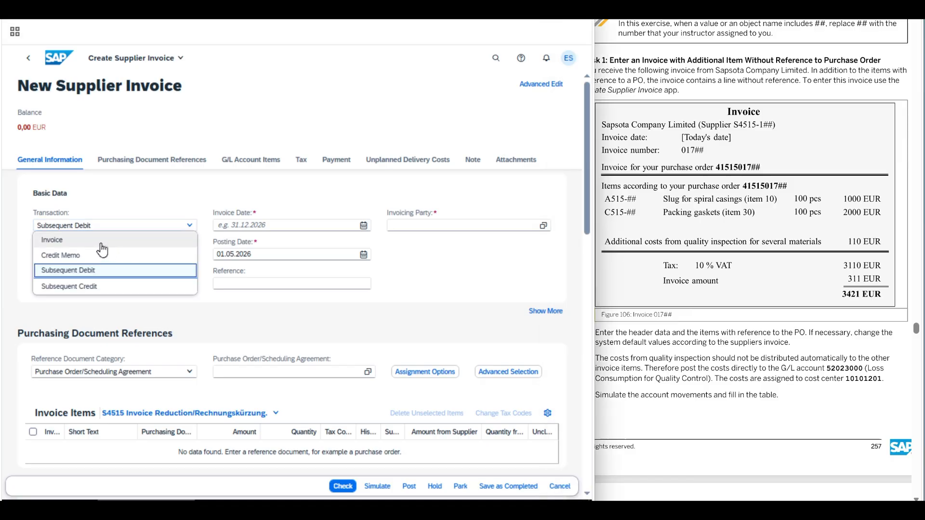
left_click(101, 244)
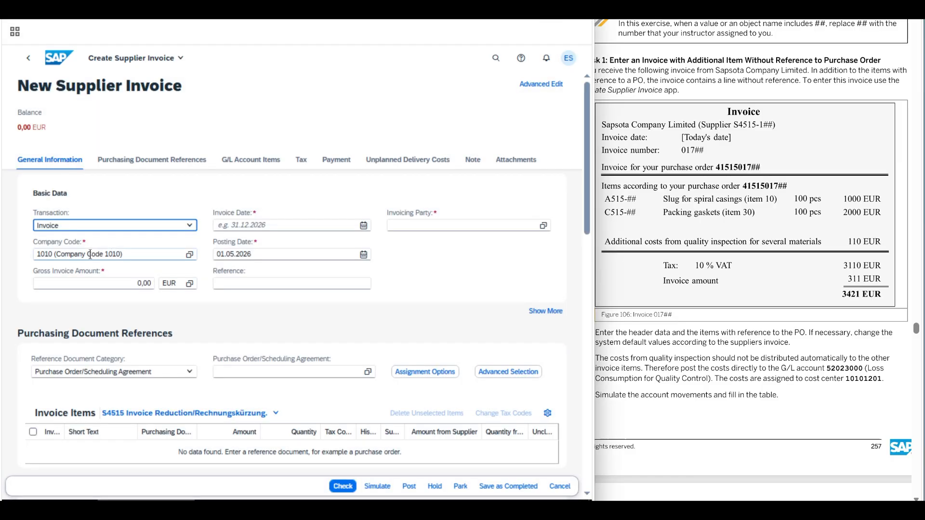
left_click(126, 283)
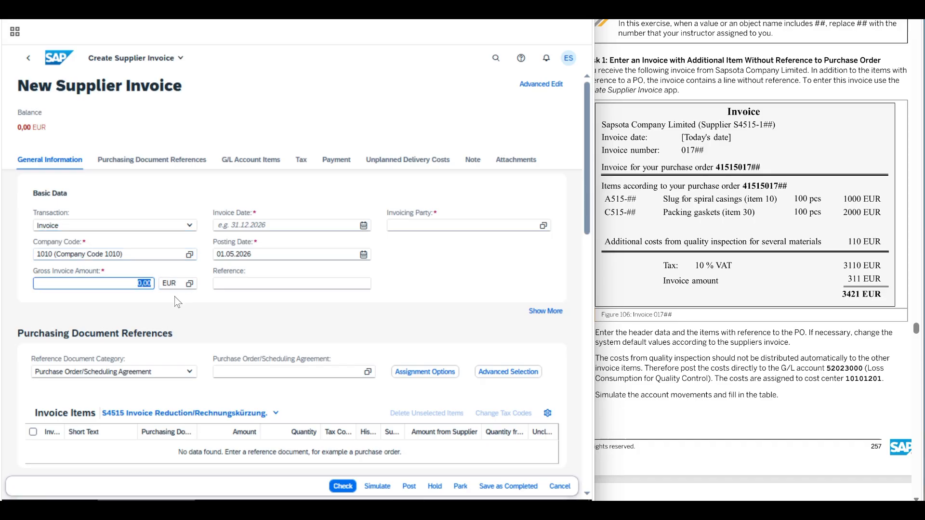
type("421")
Enter the reference 01708 and set the invoice date to 01.05.2026 in the basic data
left_click(244, 287)
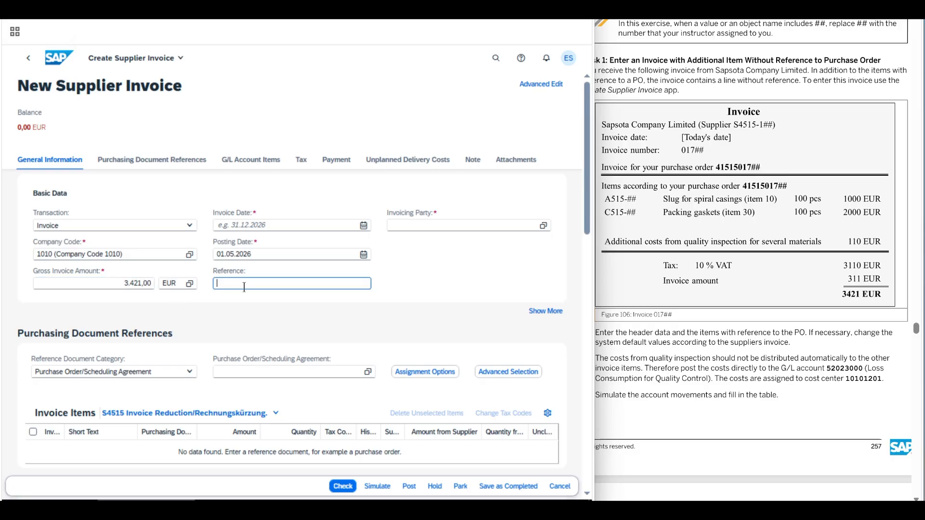
type("01708")
left_click(362, 228)
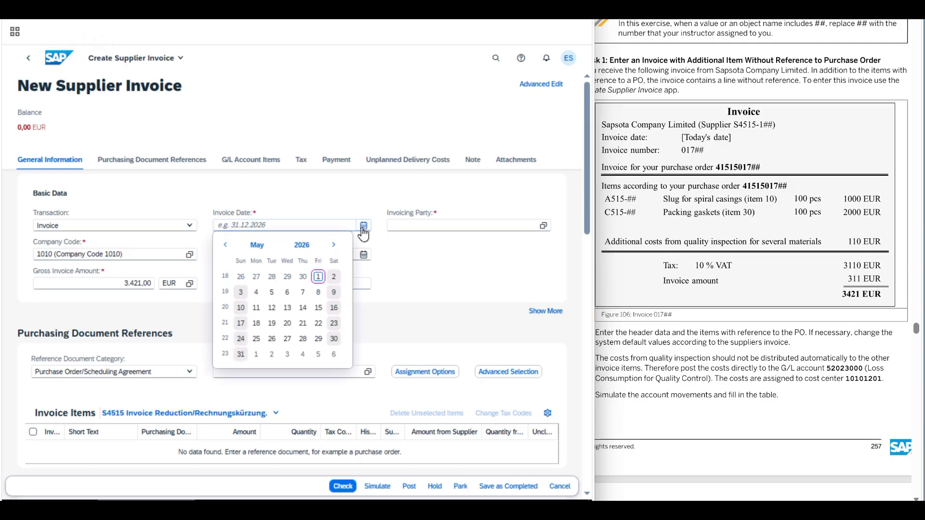
left_click(318, 277)
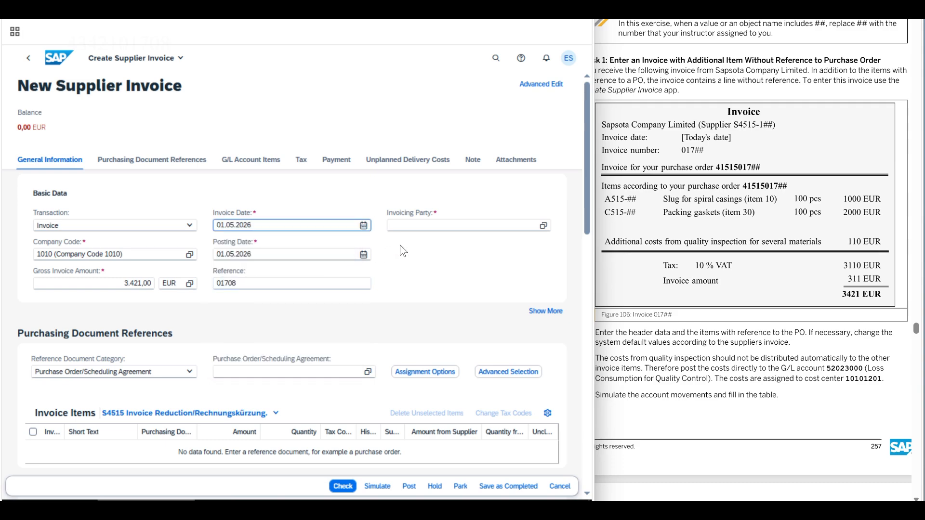
Reference the exercise's purchase order number for group 08 to load its items, and dismiss the delivery costs warning
left_click(290, 373)
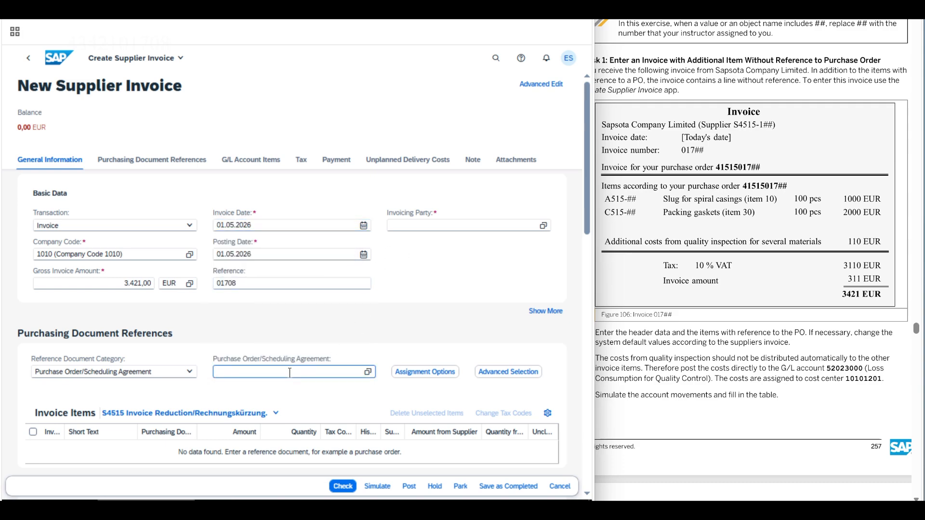
type("415150")
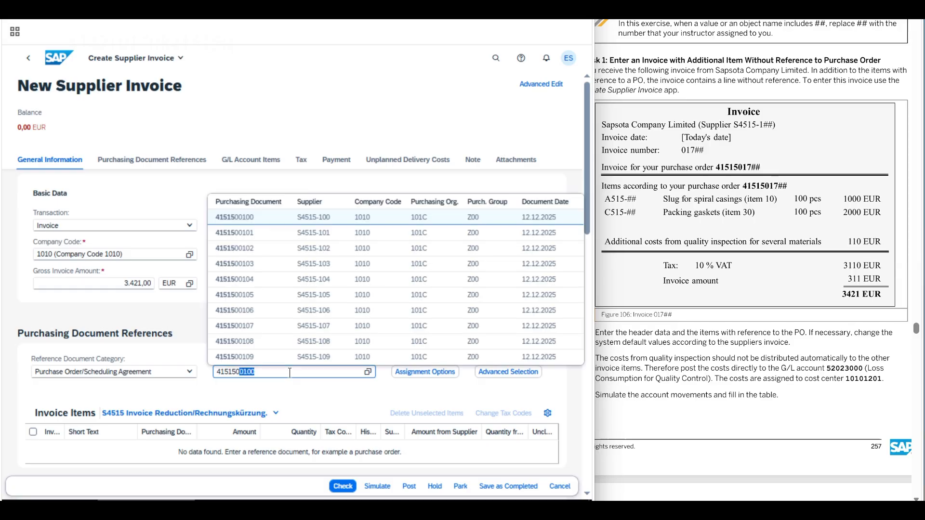
type("1708")
key("Return")
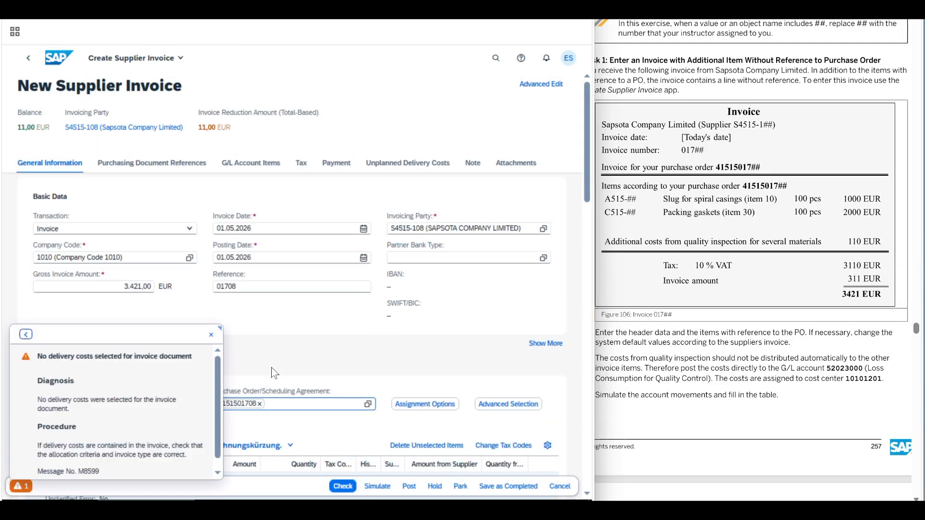
left_click(210, 334)
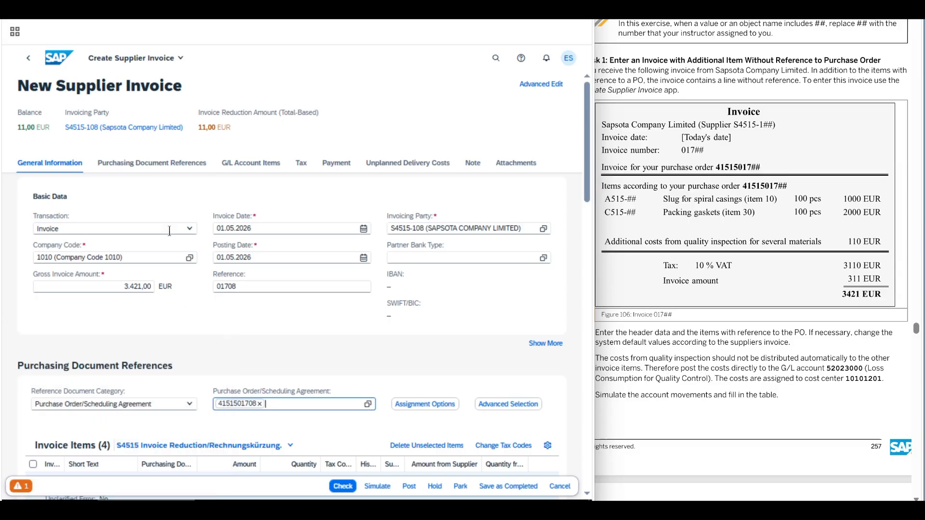
Switch the invoice items table in the purchasing document references to the RN1 view
left_click(159, 169)
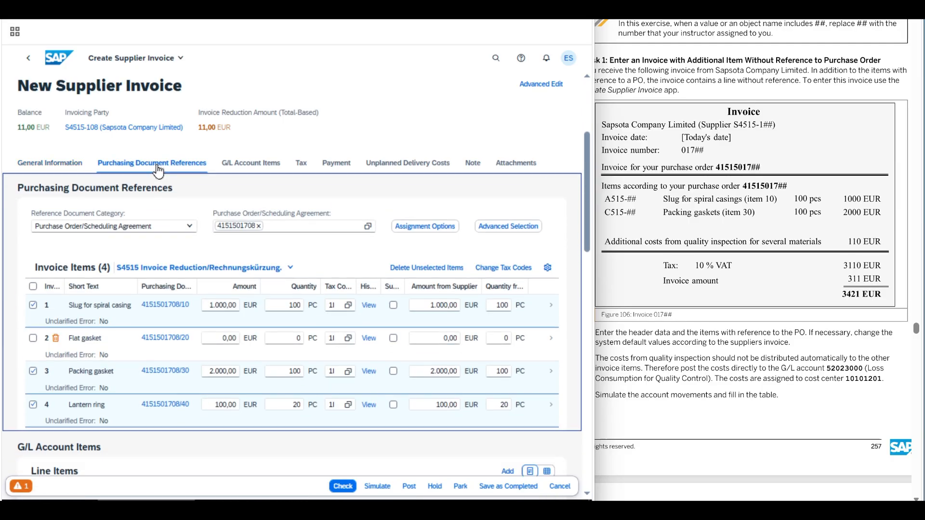
left_click(290, 267)
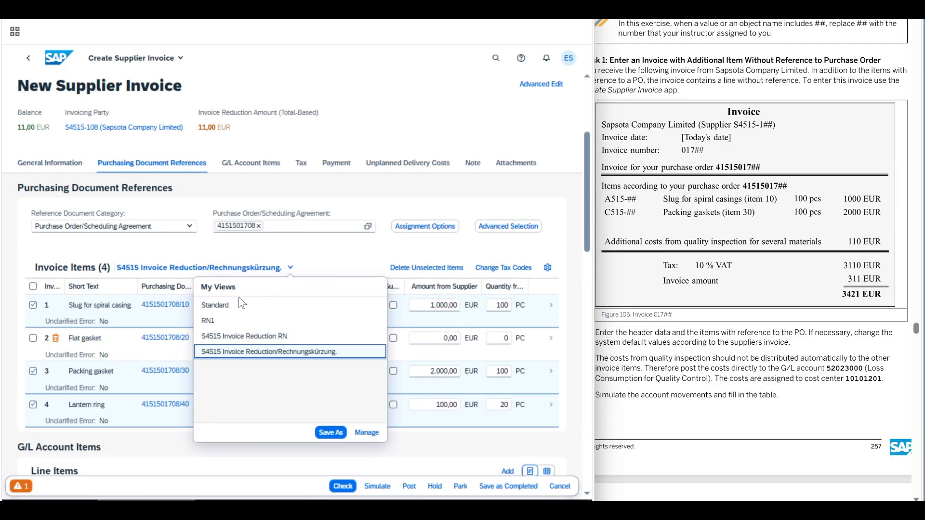
left_click(227, 322)
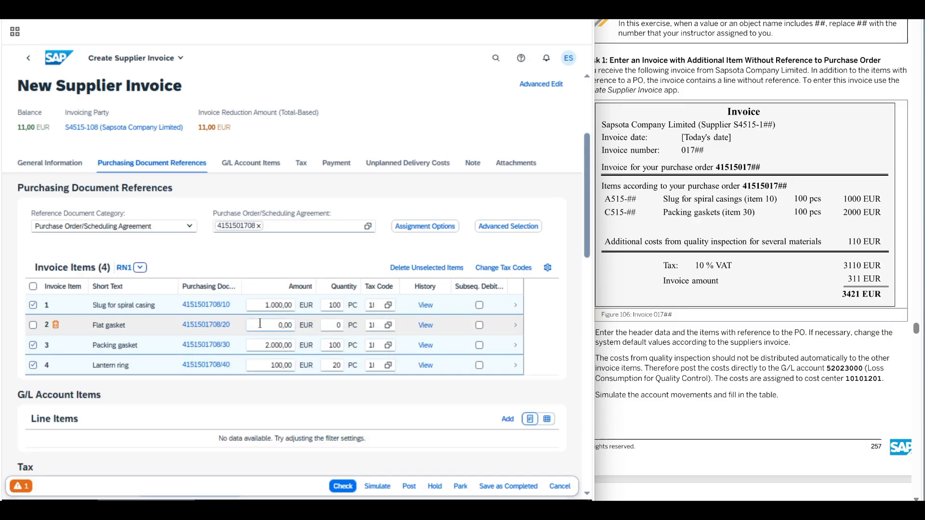
Deselect the Lantern ring item and delete all unselected invoice items
left_click(732, 348)
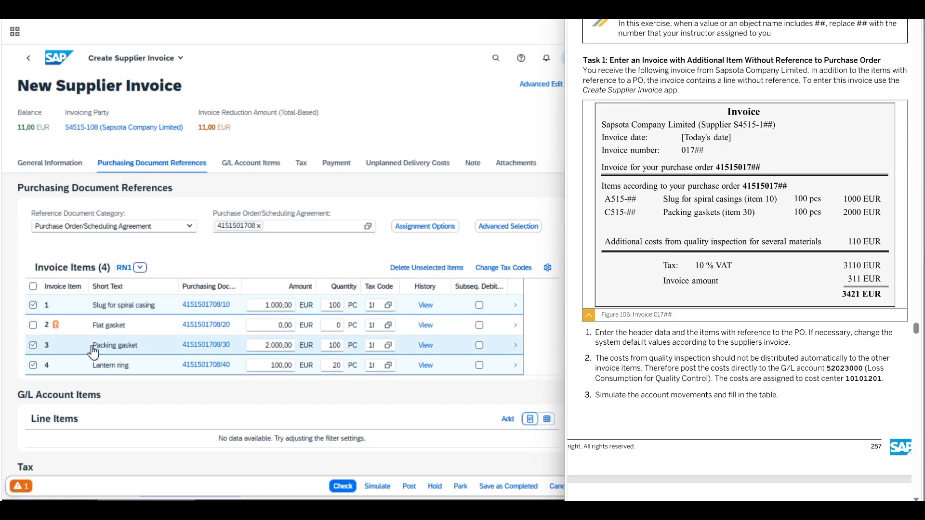
left_click(33, 367)
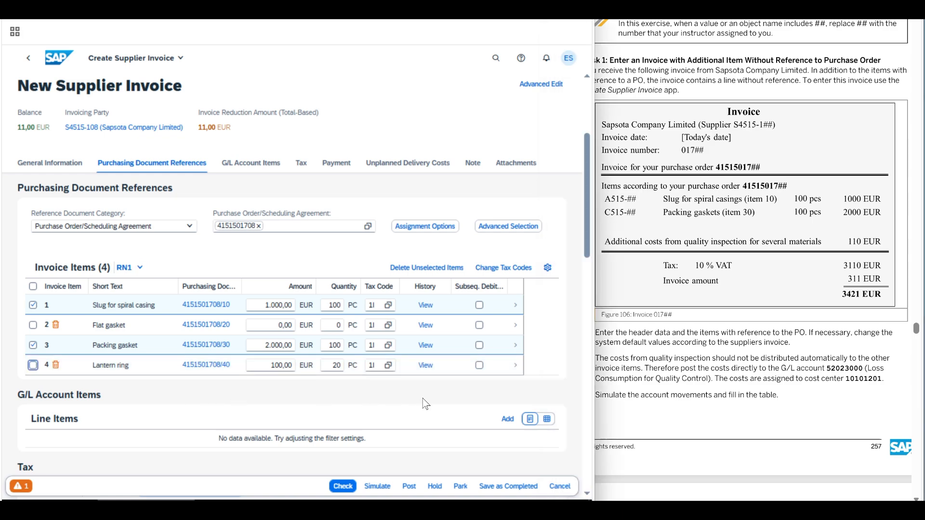
left_click(754, 364)
left_click_drag(603, 333, 791, 350)
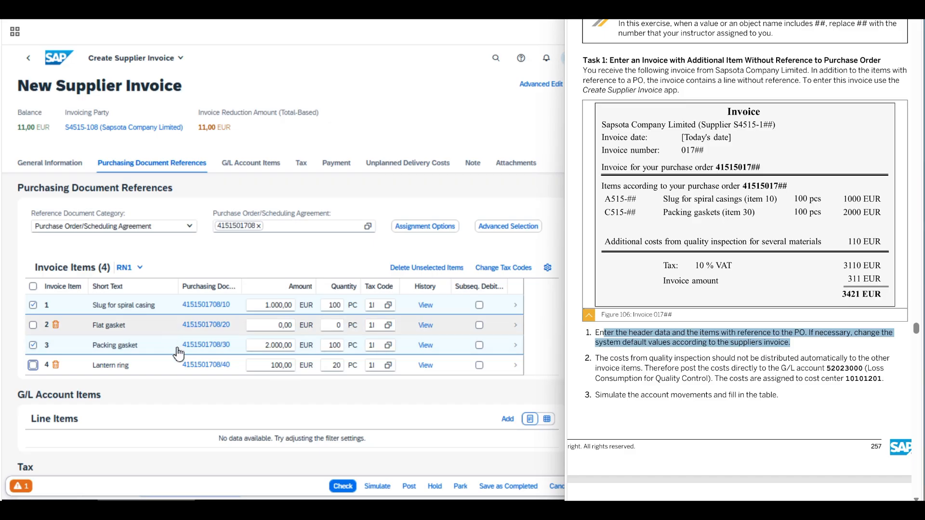
left_click(417, 268)
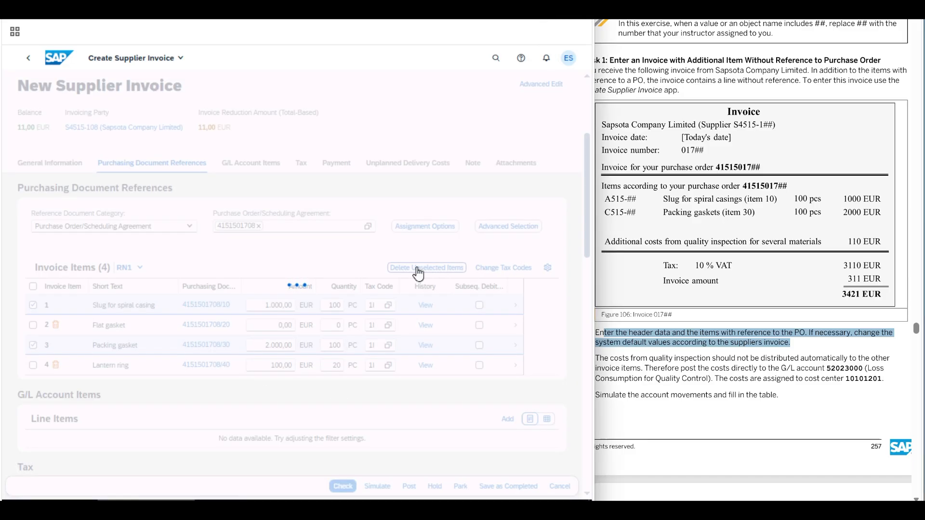
Read exercise instruction 2 on the quality inspection costs and add a line item to the G/L account items
left_click(710, 347)
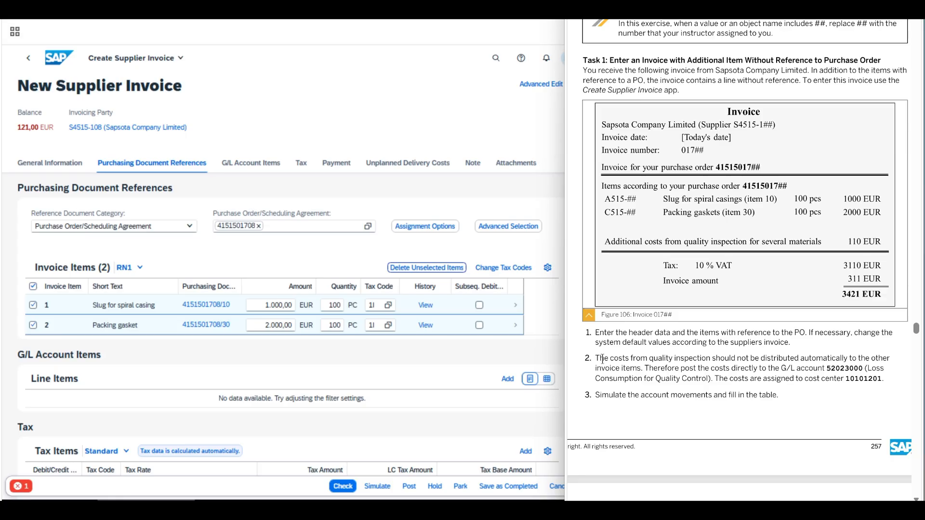
left_click_drag(595, 359, 640, 368)
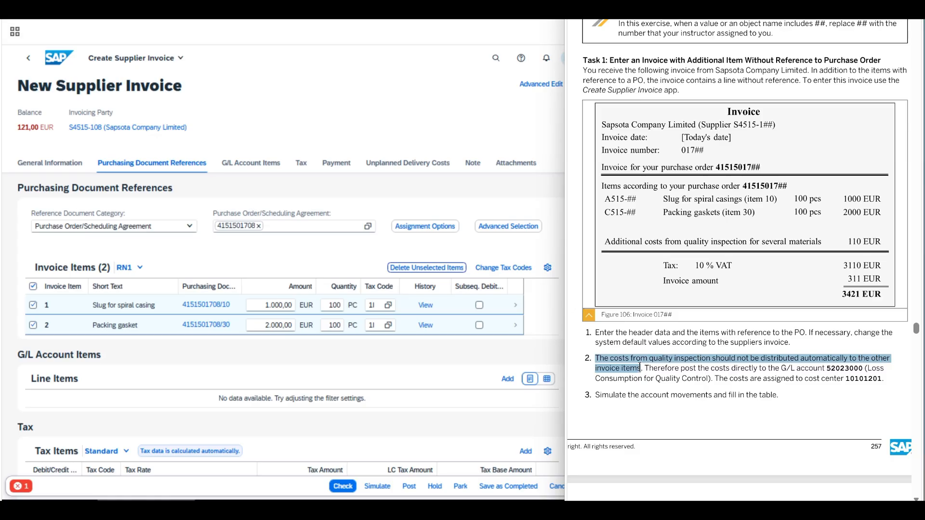
left_click_drag(640, 368, 881, 383)
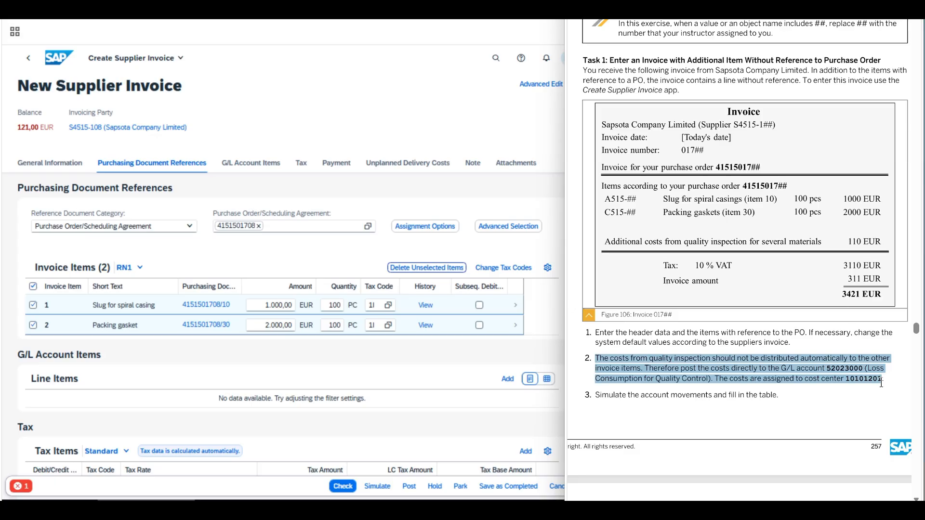
left_click(622, 365)
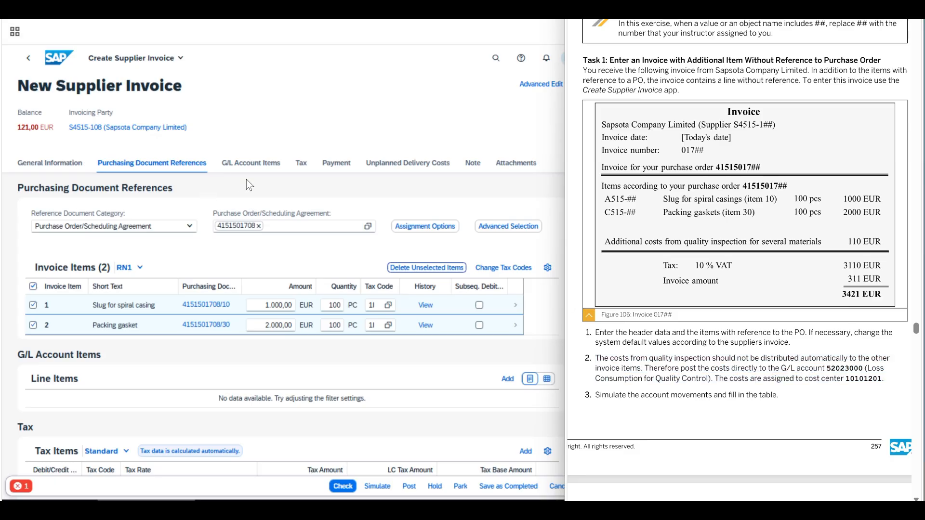
left_click(256, 166)
left_click(257, 170)
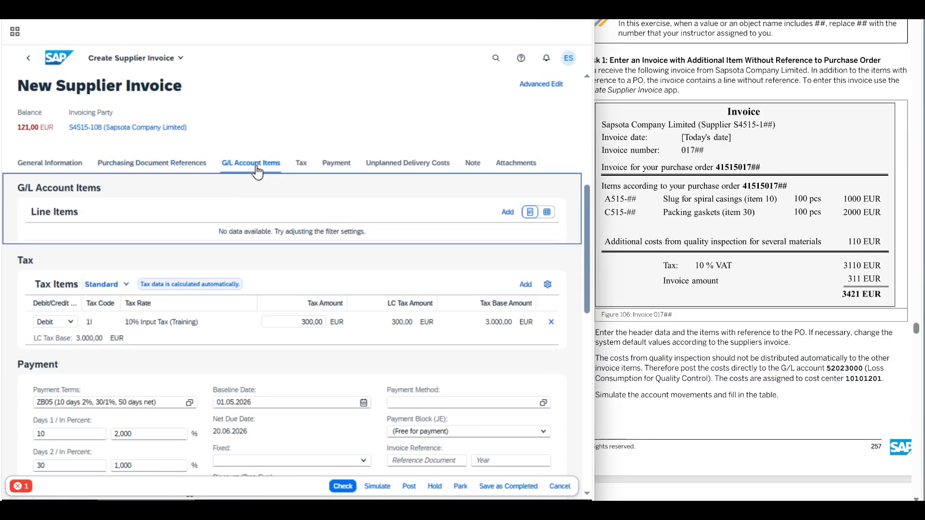
left_click(508, 213)
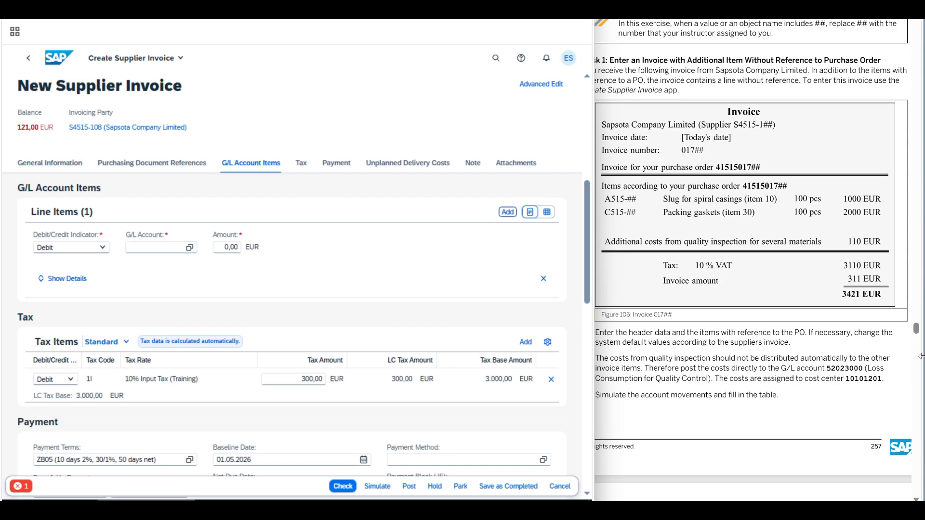
Enter the exercise's Loss Consumption for Quality Control G/L account on the new line item with an amount of 110 EUR
double_click(852, 369)
key("ctrl+c")
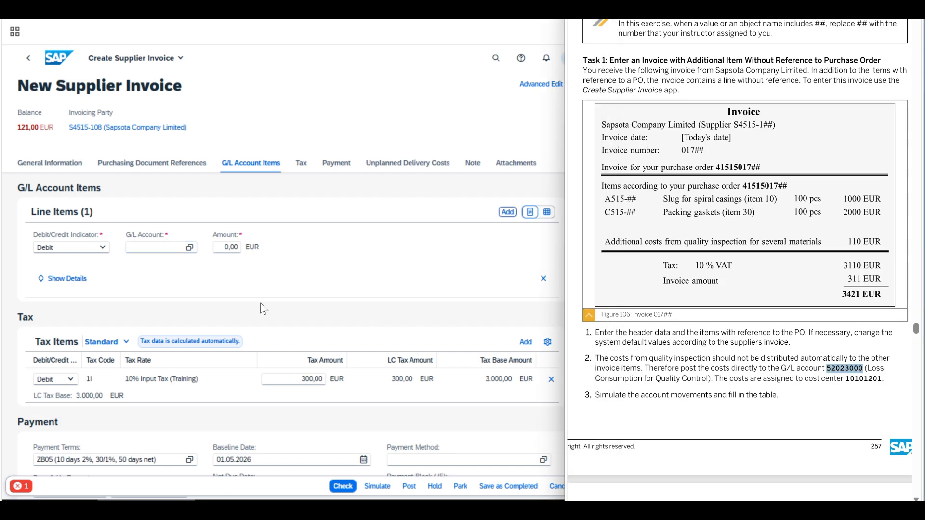
left_click(141, 244)
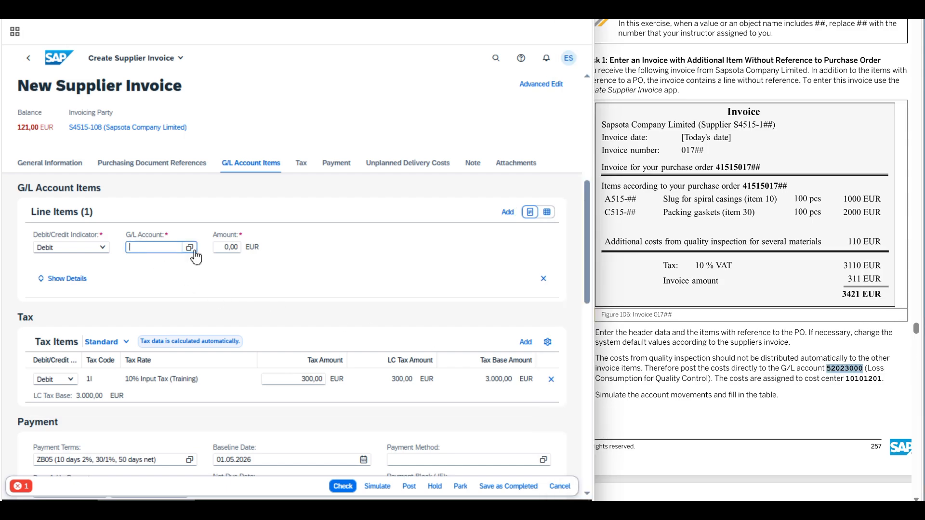
key("ctrl+v")
left_click(237, 247)
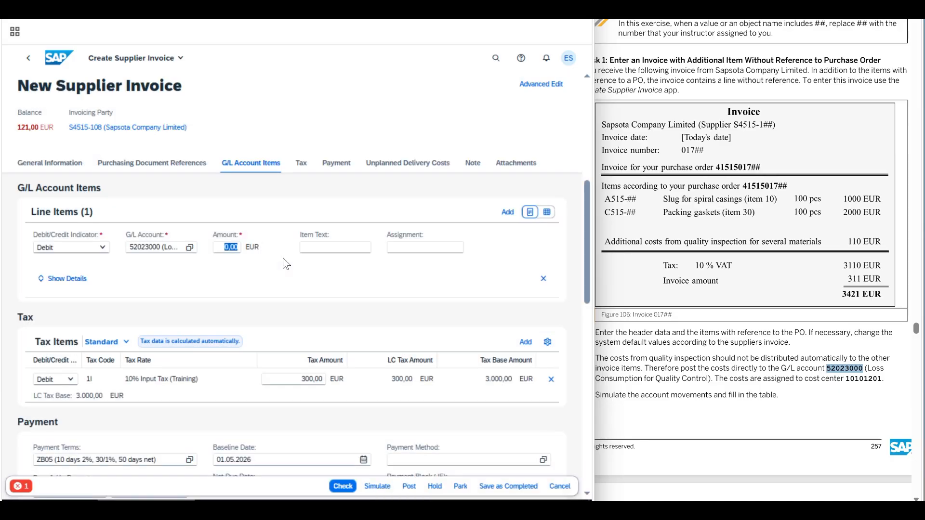
type("110")
Show the G/L line item's details and select tax code 1I, 10% Input Tax (Training)
left_click(67, 280)
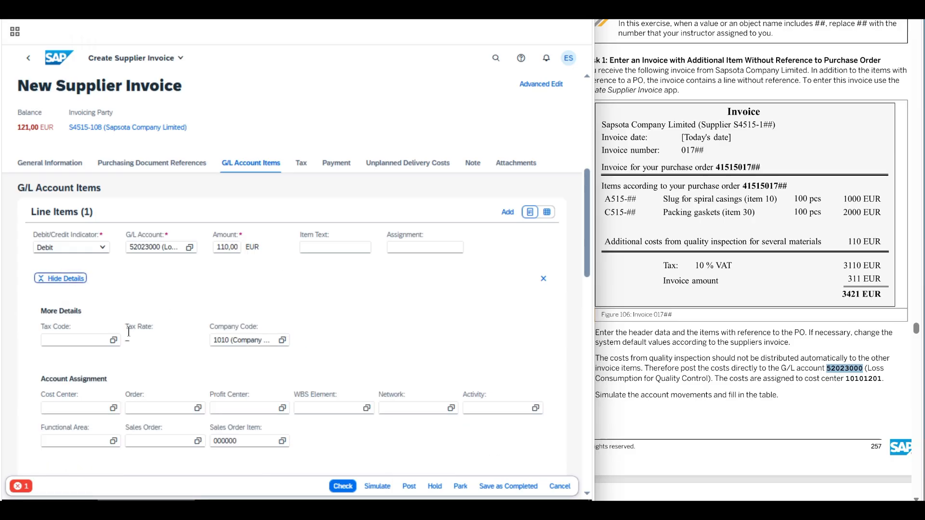
left_click(113, 340)
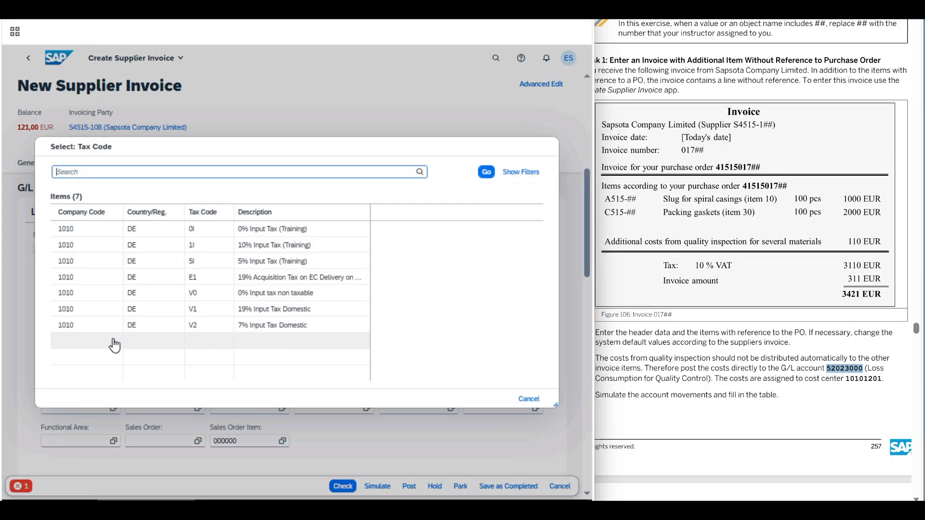
left_click(258, 248)
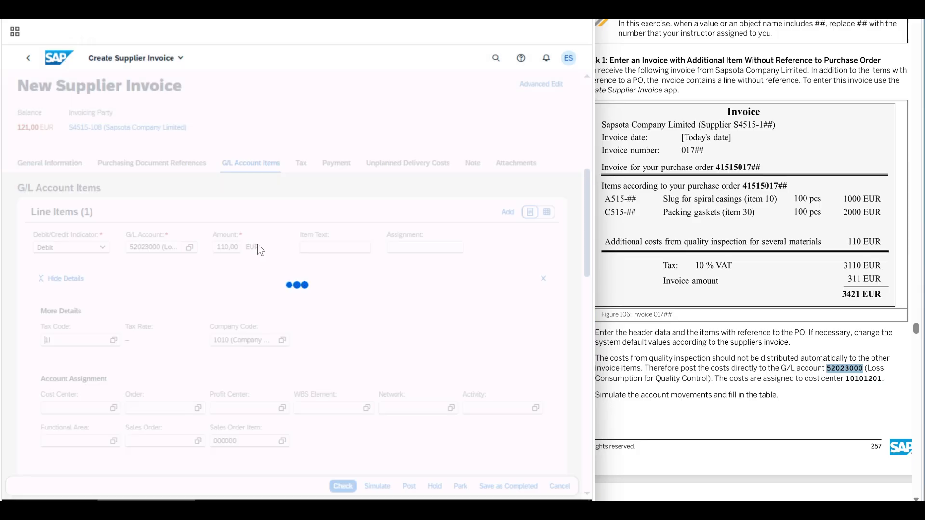
Assign the quality inspection G/L line item to cost center 10101201, taken from exercise instruction 2
left_click(841, 380)
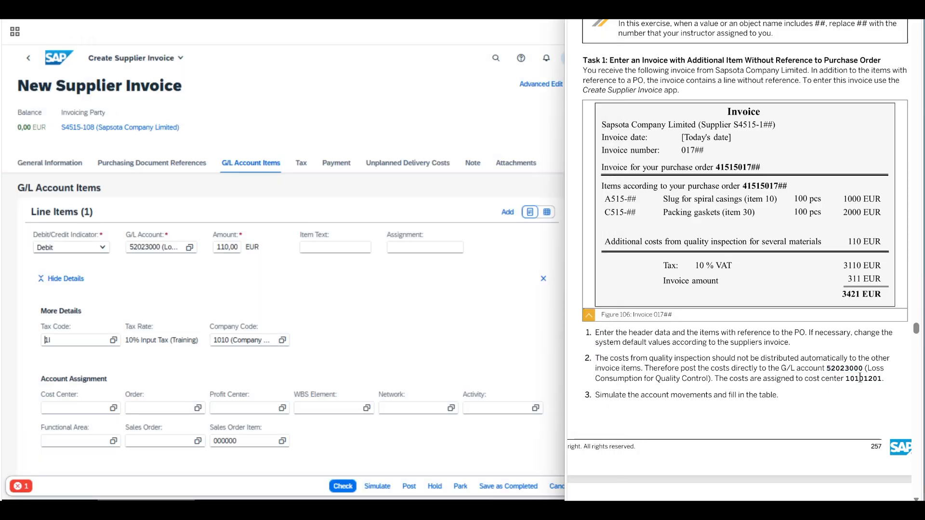
double_click(863, 379)
key("ctrl+c")
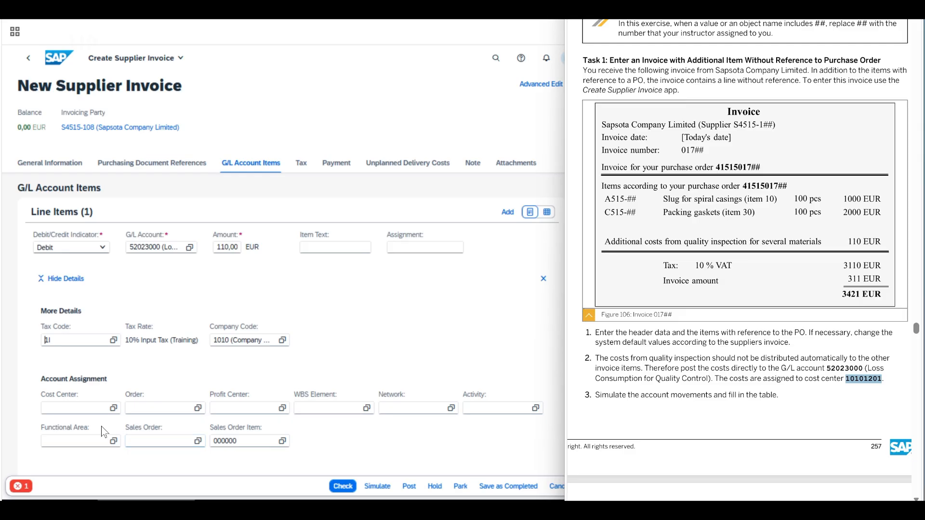
left_click(82, 408)
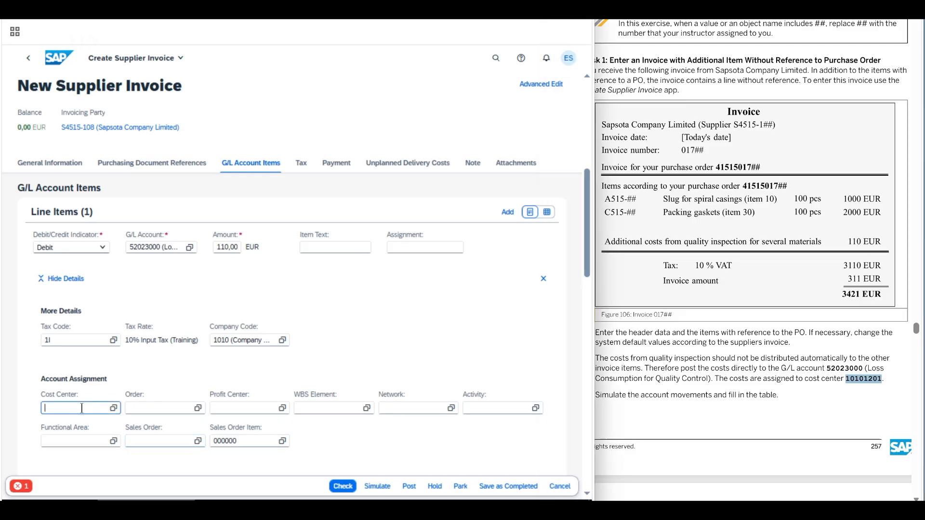
type("V")
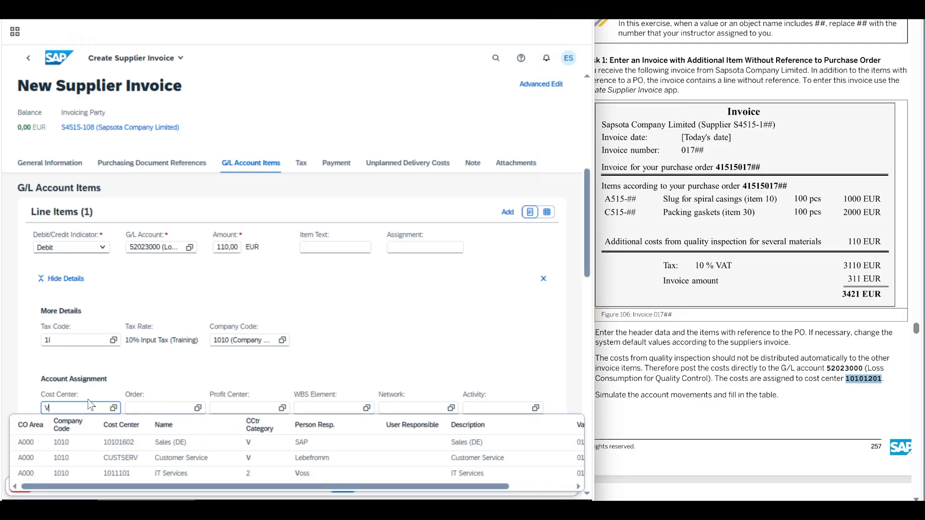
key("BackSpace")
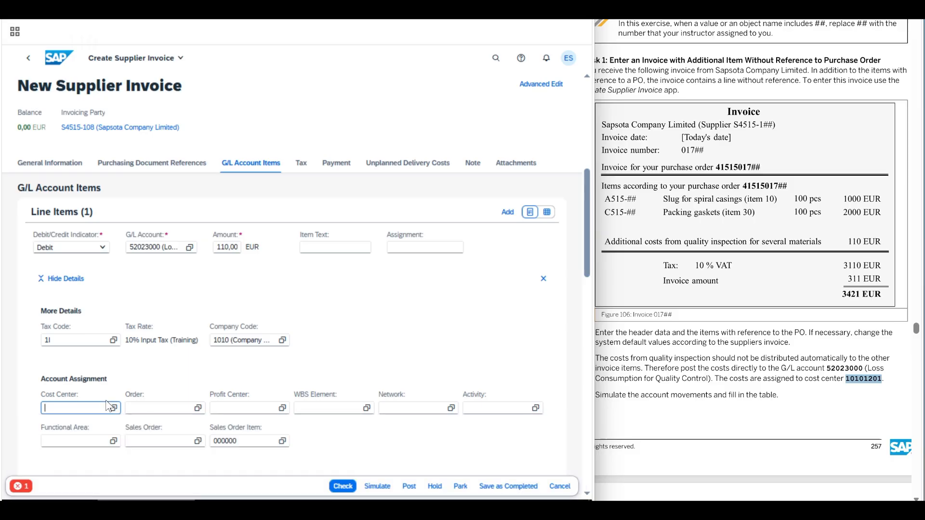
key("ctrl+v")
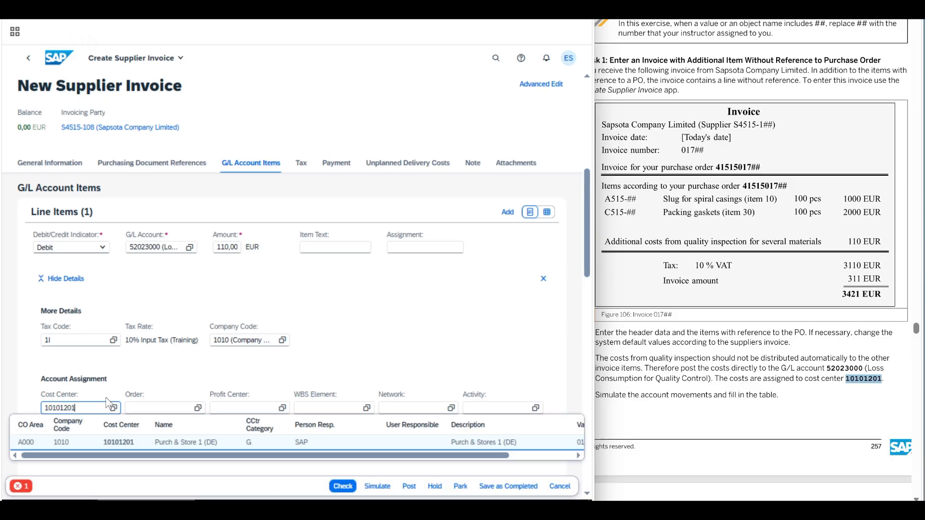
key("Return")
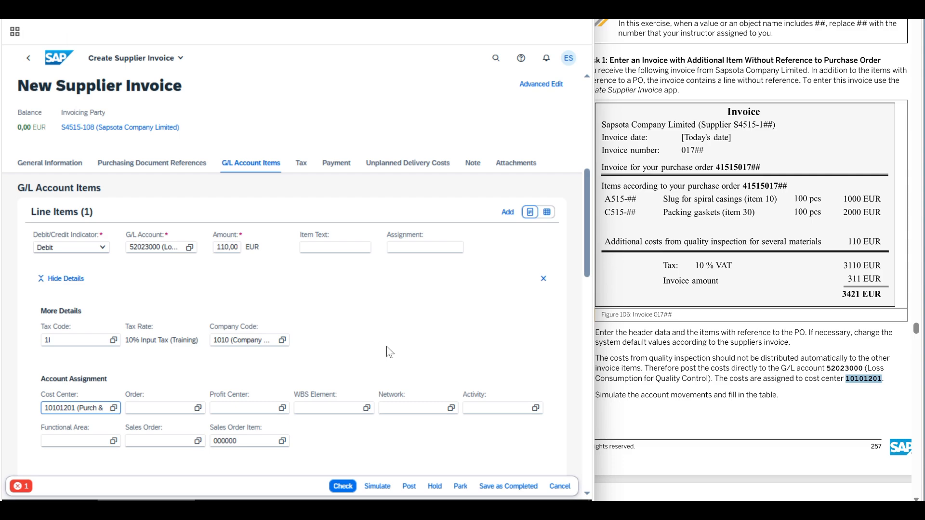
Review the purchase order items, check the supplier invoice and simulate its posting
left_click(174, 164)
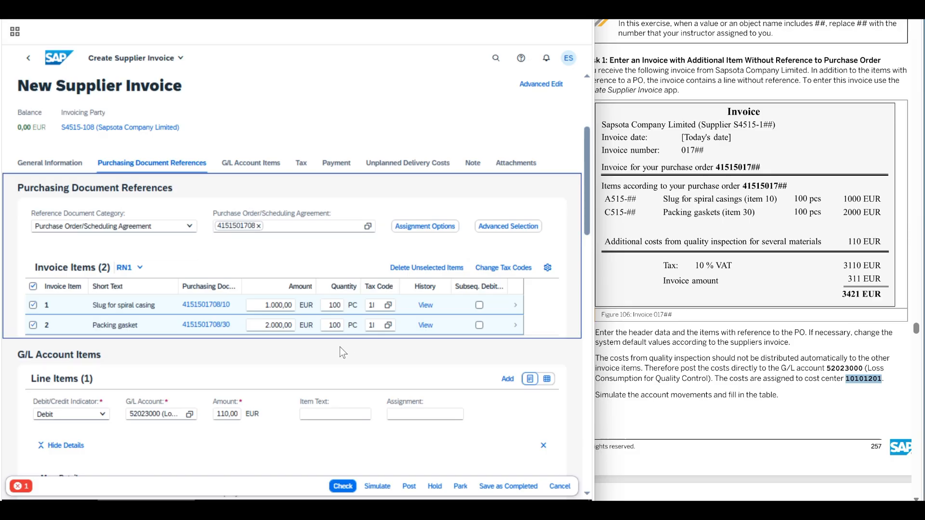
left_click(345, 487)
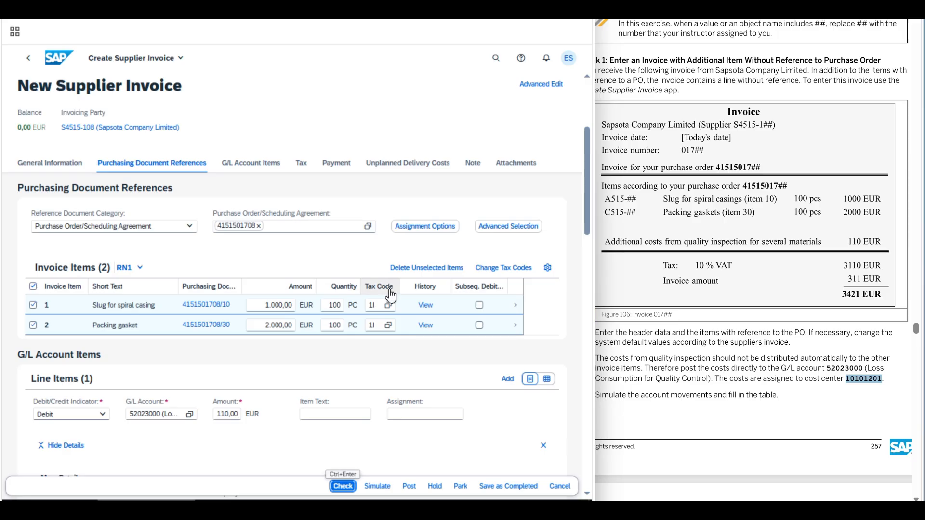
left_click(378, 486)
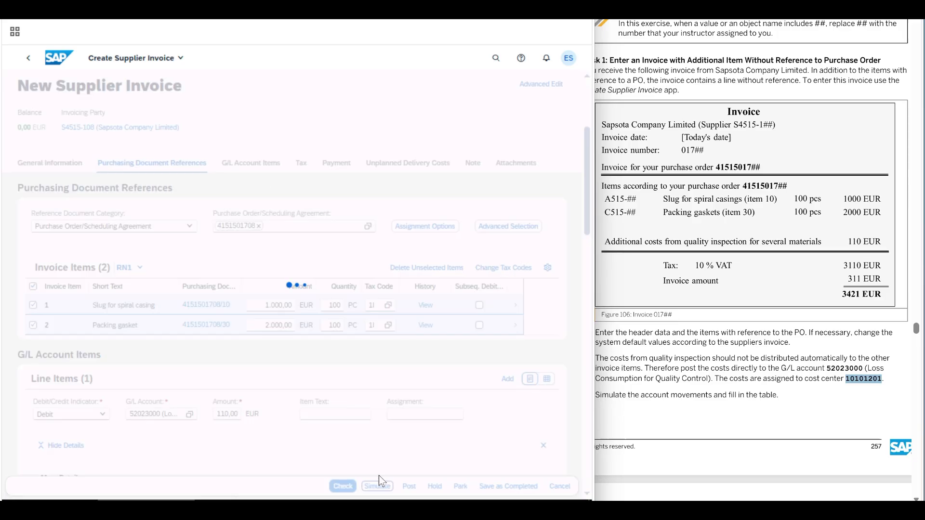
Compare the simulated line items with the account movements table in the exercise solution, widening the Name column for full account names
left_click_drag(602, 395, 776, 395)
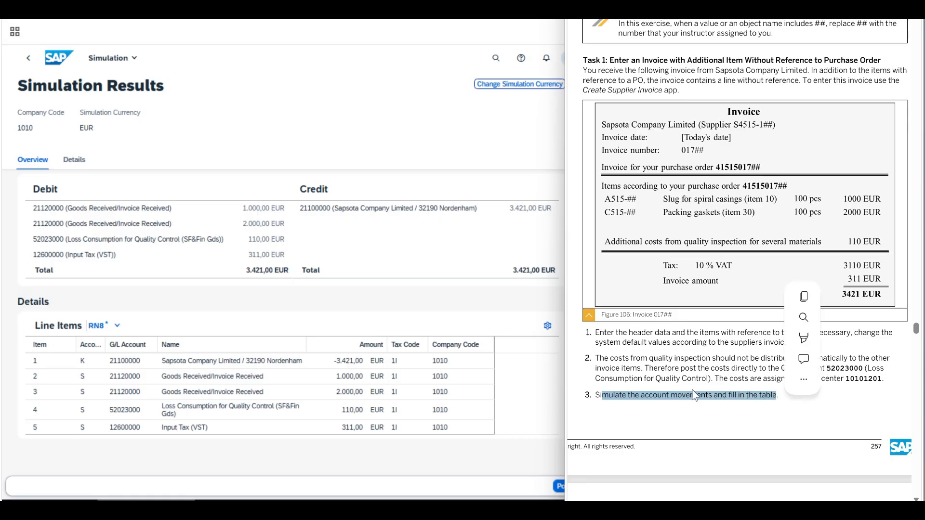
scroll(643, 382, "down", 5)
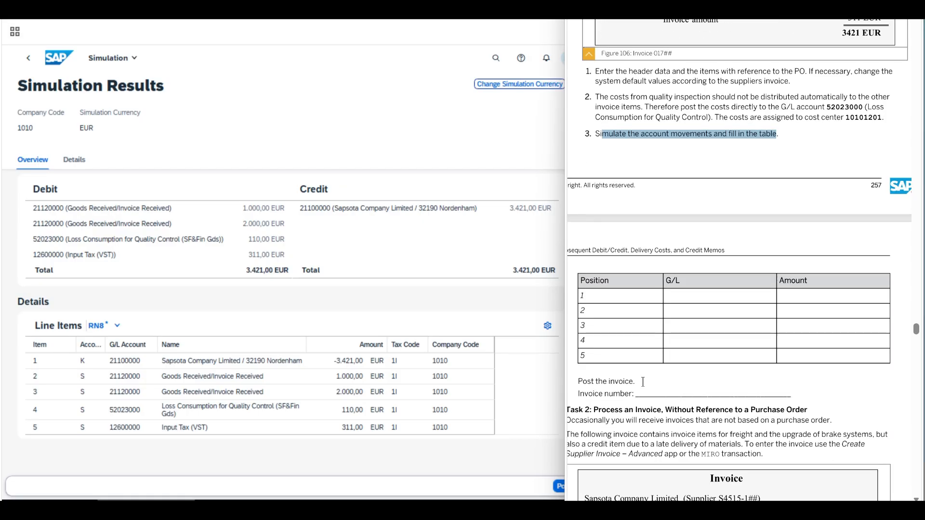
scroll(643, 382, "down", 2)
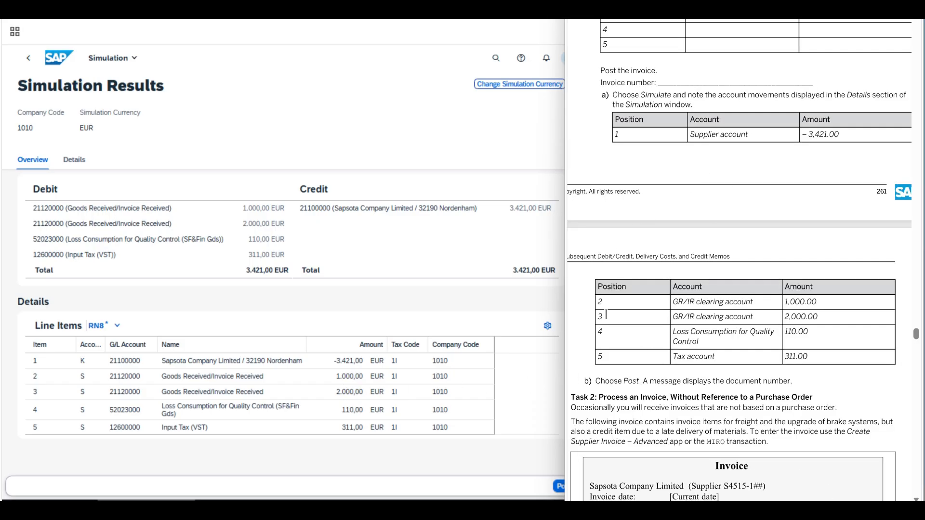
left_click(306, 344)
left_click_drag(305, 344, 355, 343)
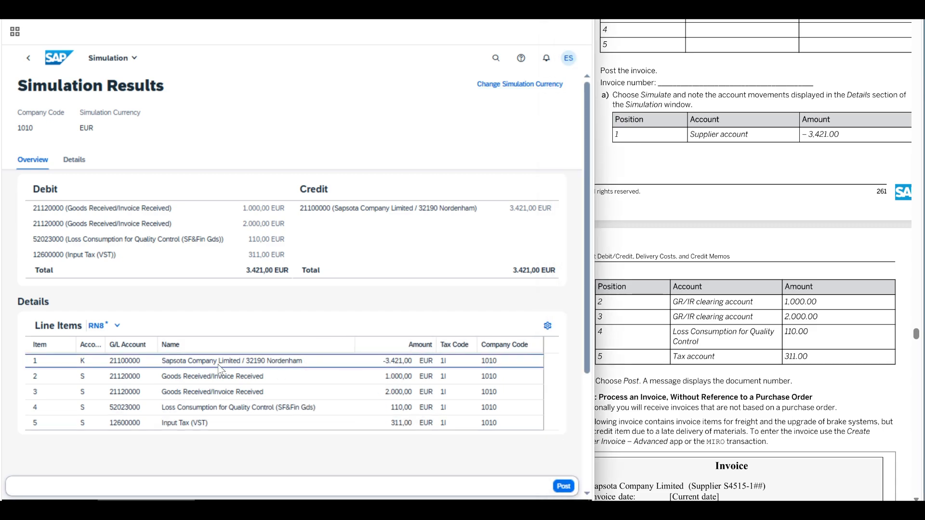
left_click(285, 381)
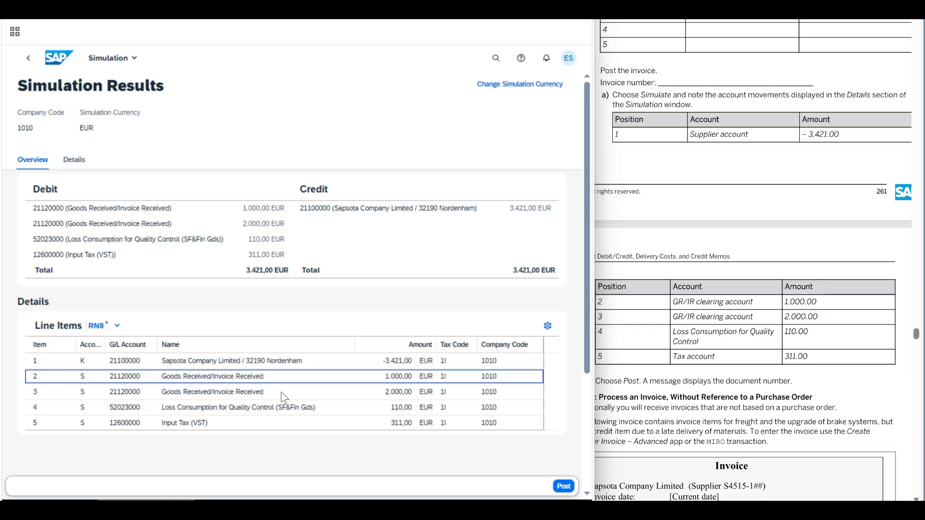
left_click(281, 392)
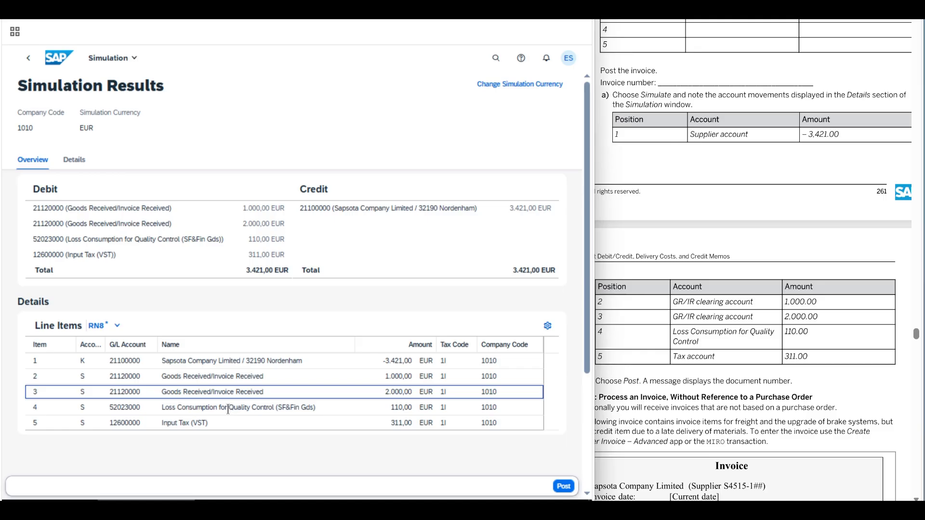
left_click_drag(228, 409, 272, 409)
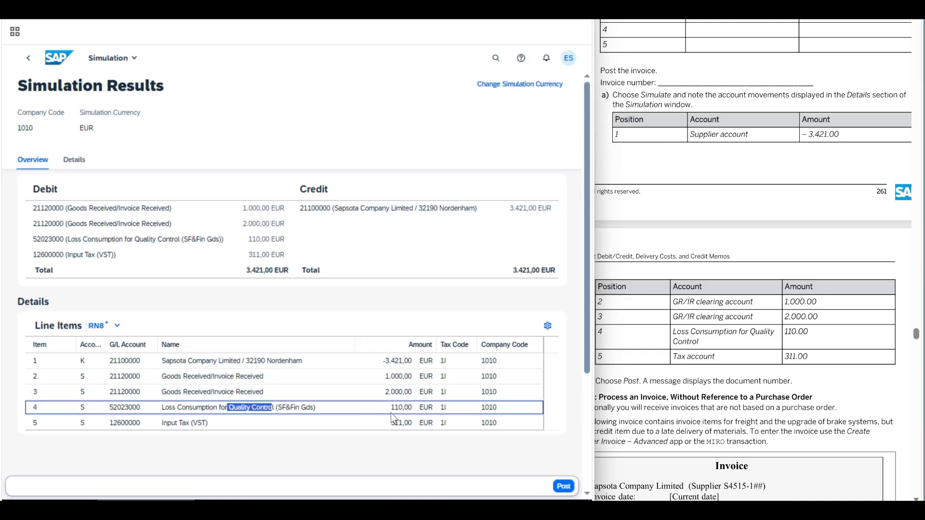
left_click(248, 425)
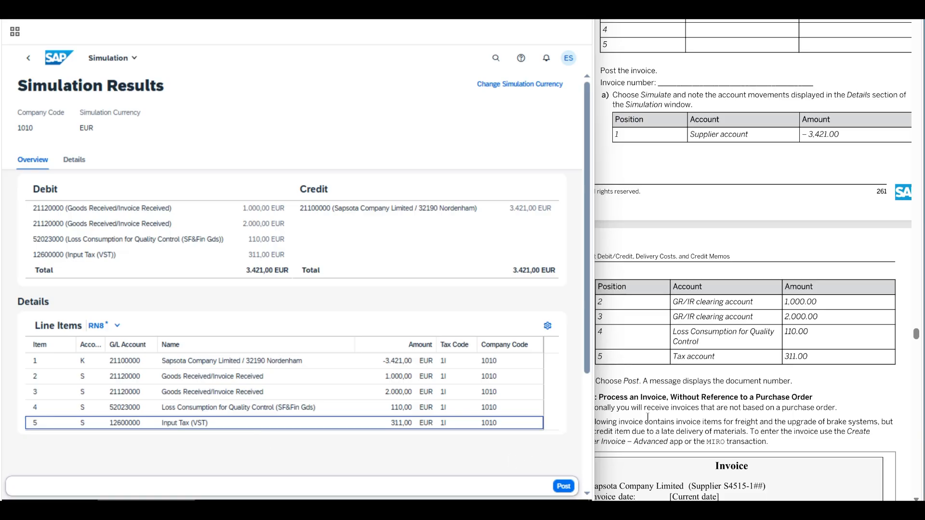
Post the simulated supplier invoice as the exercise instructs and decline creating another invoice
left_click(649, 383)
left_click_drag(609, 382, 771, 381)
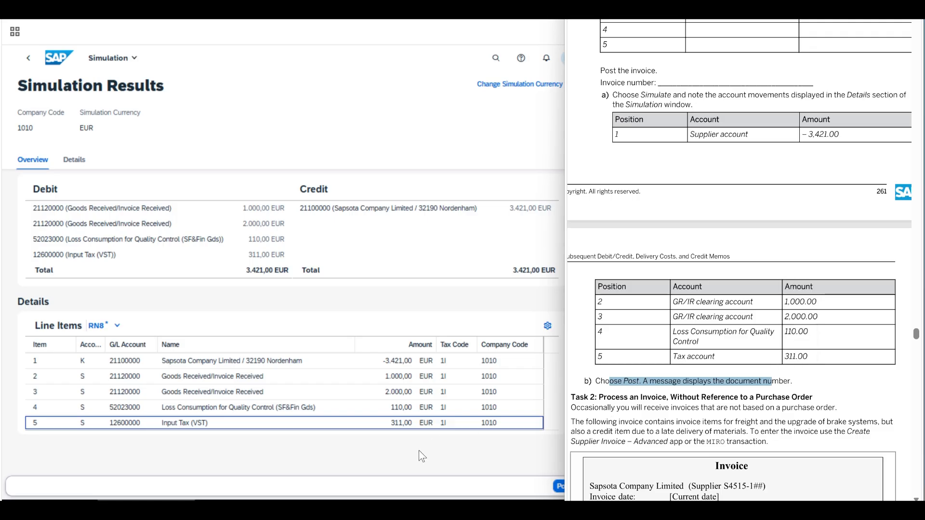
left_click(543, 480)
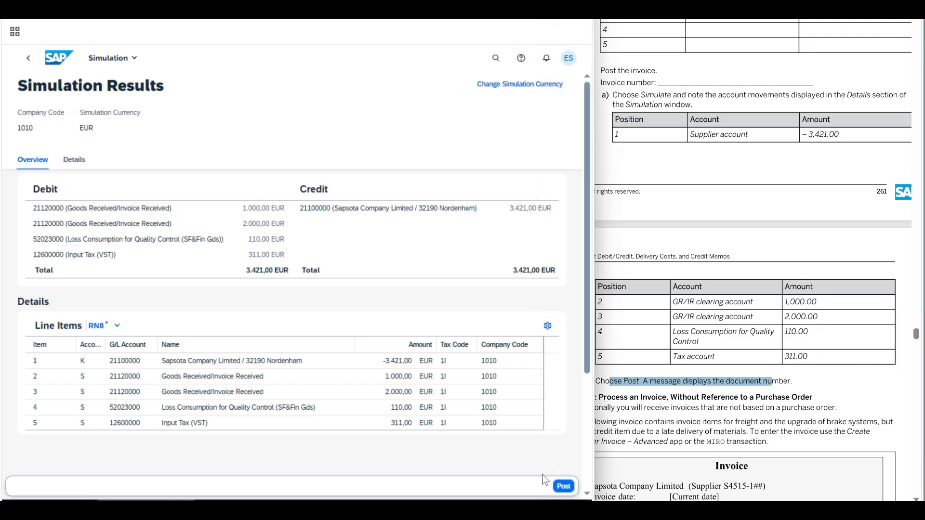
left_click(564, 487)
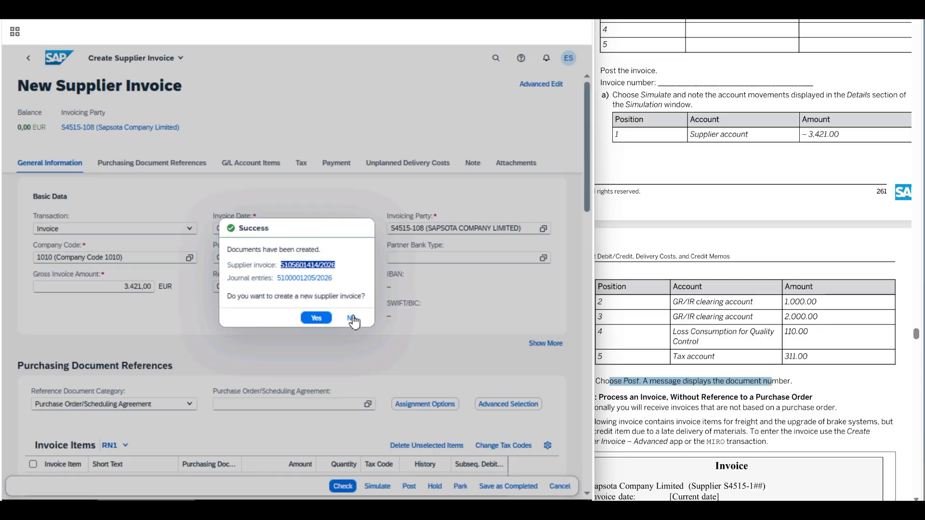
left_click(351, 319)
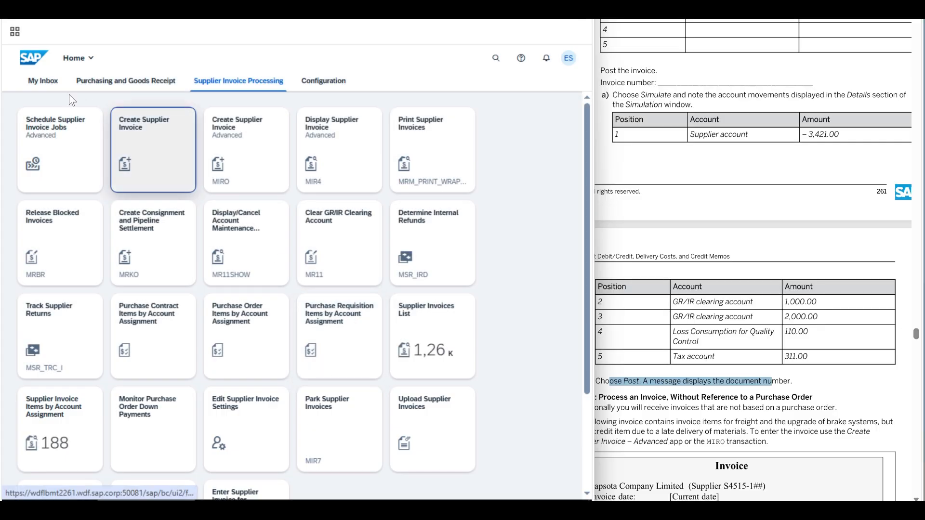
Read the exercise's Task 2 on processing an invoice without purchase order reference, including the sample invoice and its instructions
left_click(43, 83)
left_click(688, 213)
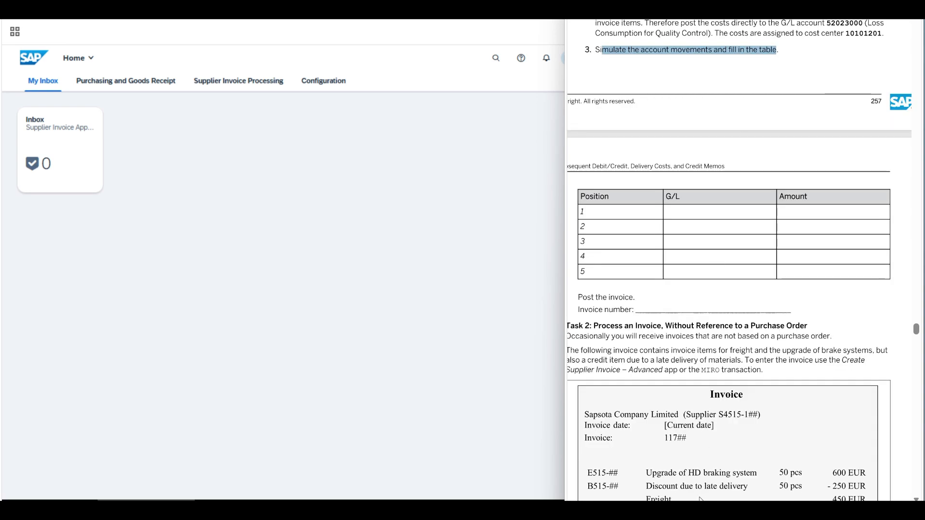
scroll(602, 380, "left", 2)
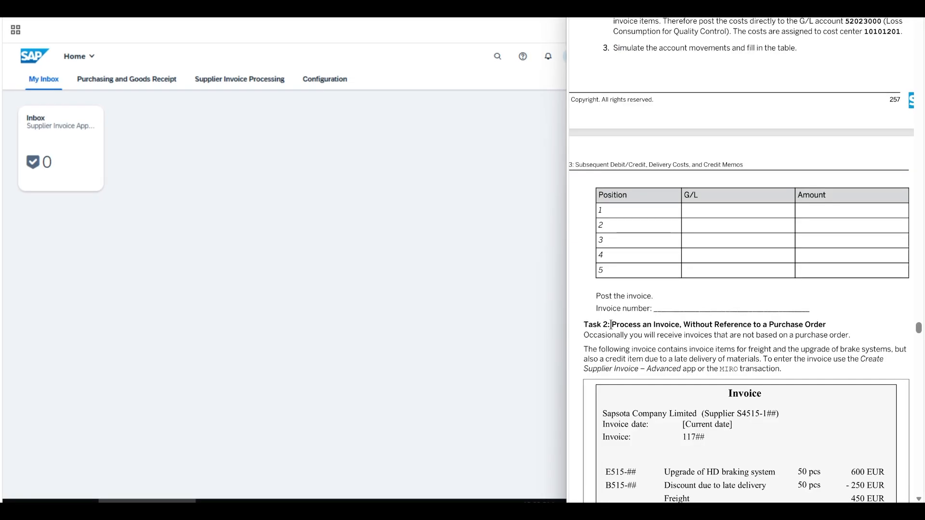
left_click_drag(611, 324, 826, 328)
left_click(826, 328)
left_click_drag(585, 336, 850, 336)
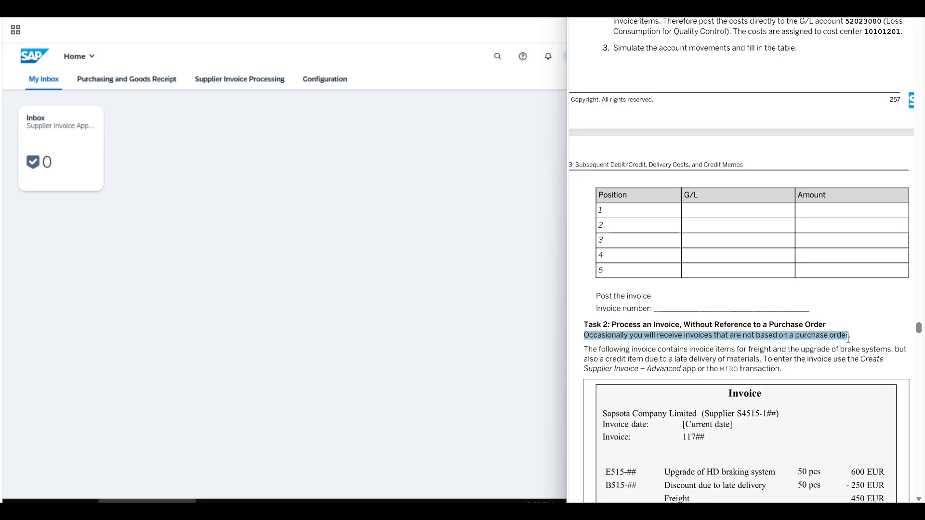
left_click(691, 337)
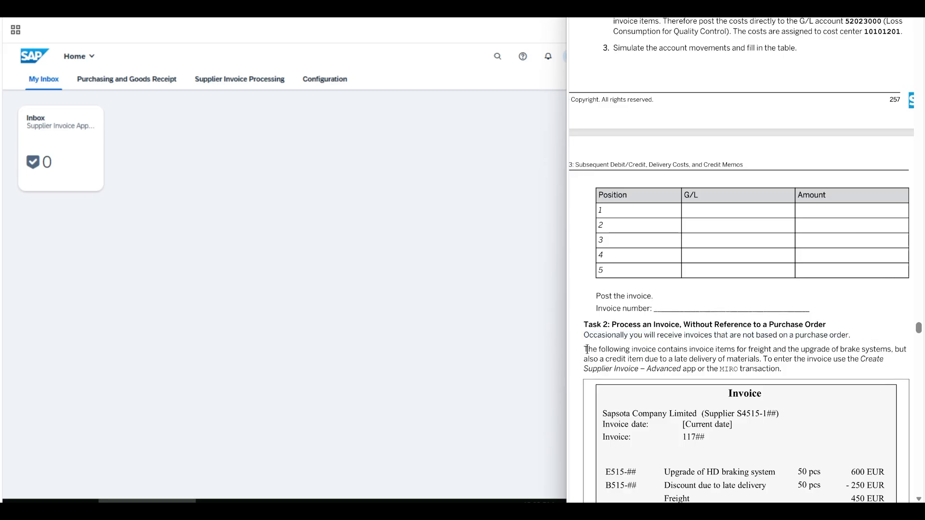
left_click_drag(583, 348, 759, 359)
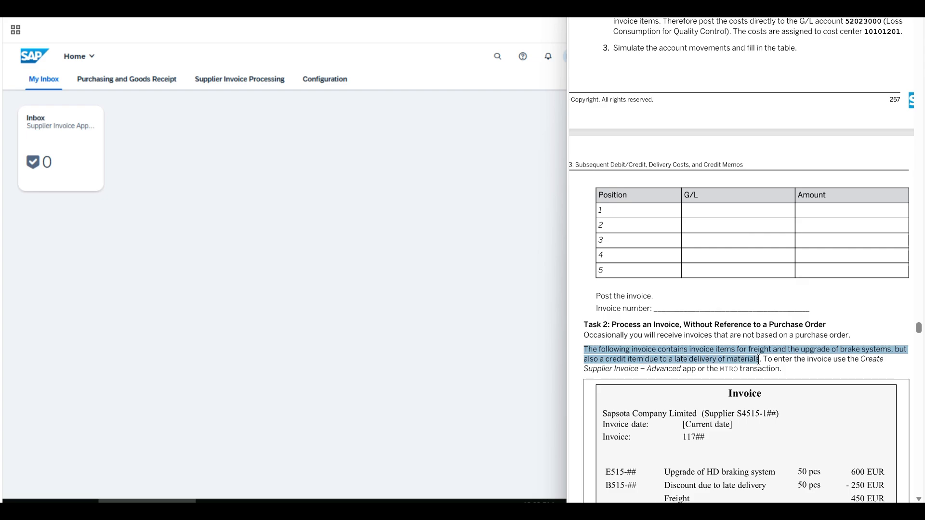
left_click(759, 359)
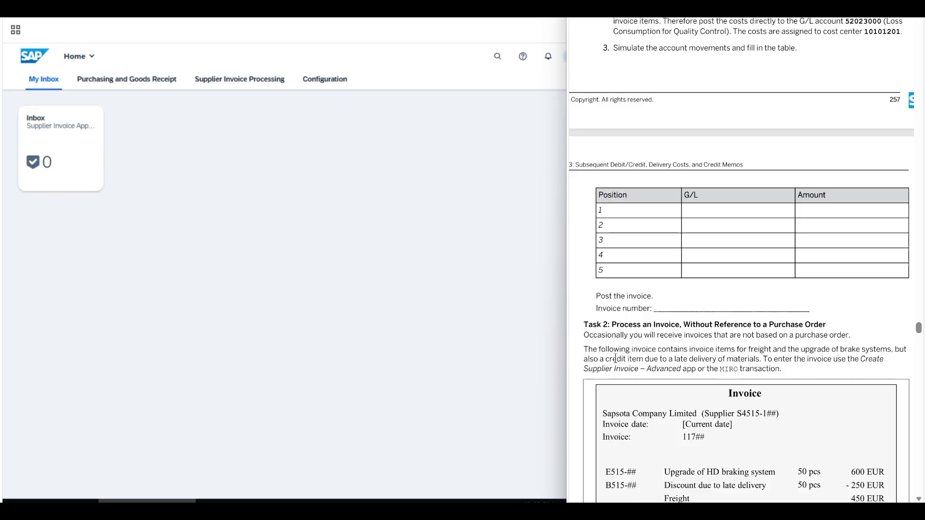
scroll(605, 359, "down", 5)
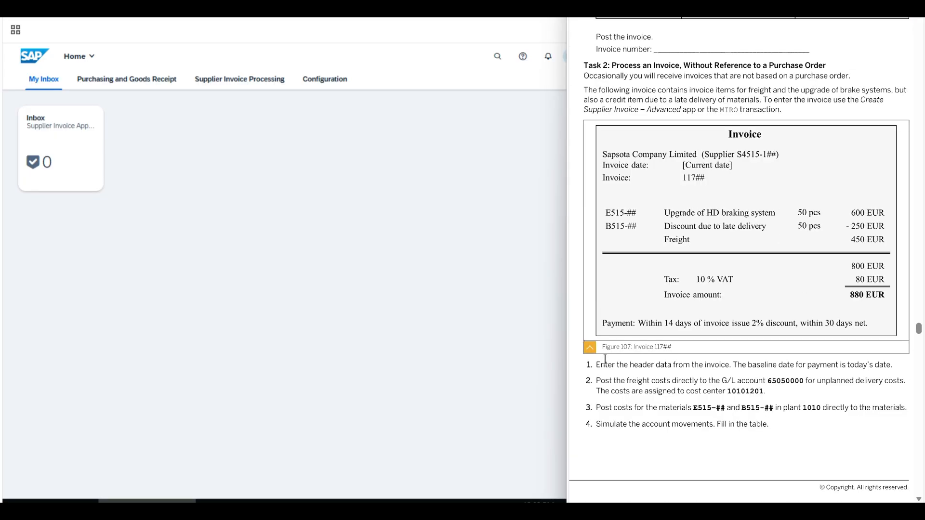
Open the advanced Create Supplier Invoice app (MIRO) and set the invoice date to 01.05.2026
left_click(251, 80)
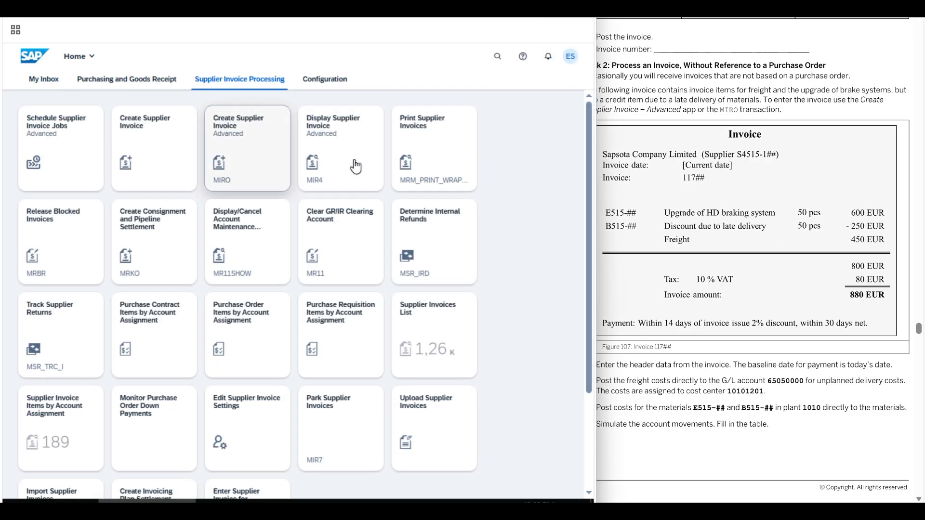
left_click(241, 143)
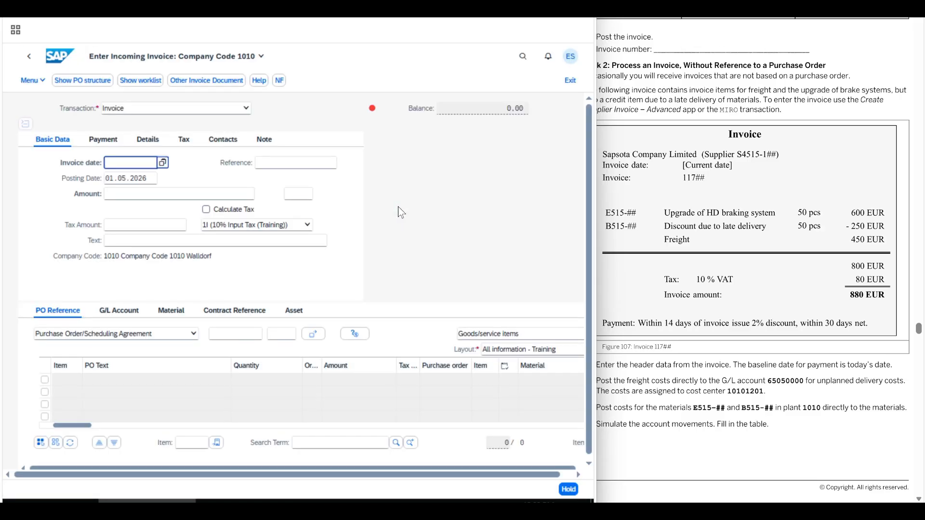
left_click(162, 163)
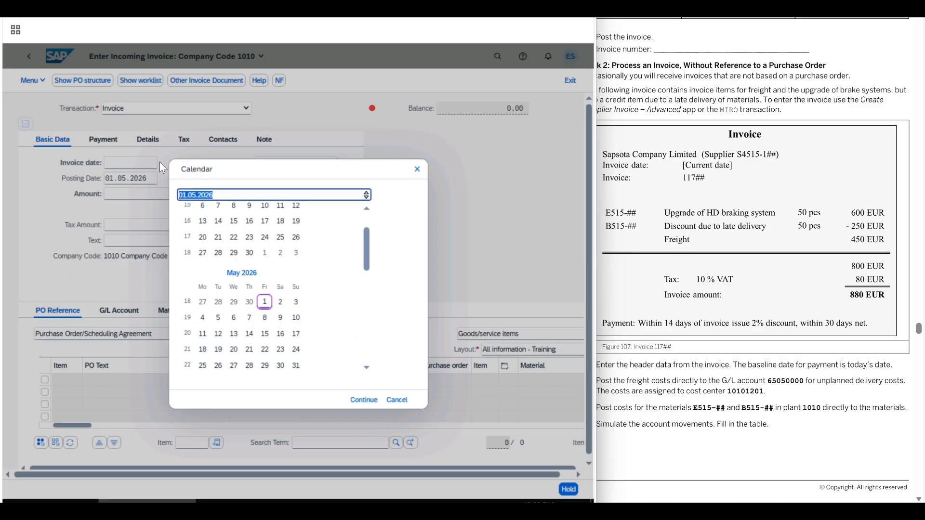
left_click(264, 302)
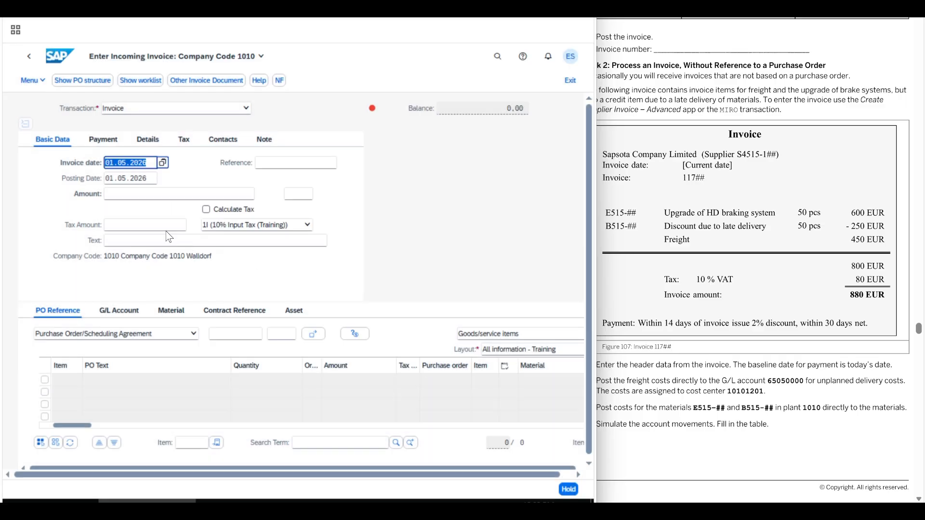
Enter an invoice amount of 880 and a tax amount of 80 in the basic data
left_click(117, 193)
type("8")
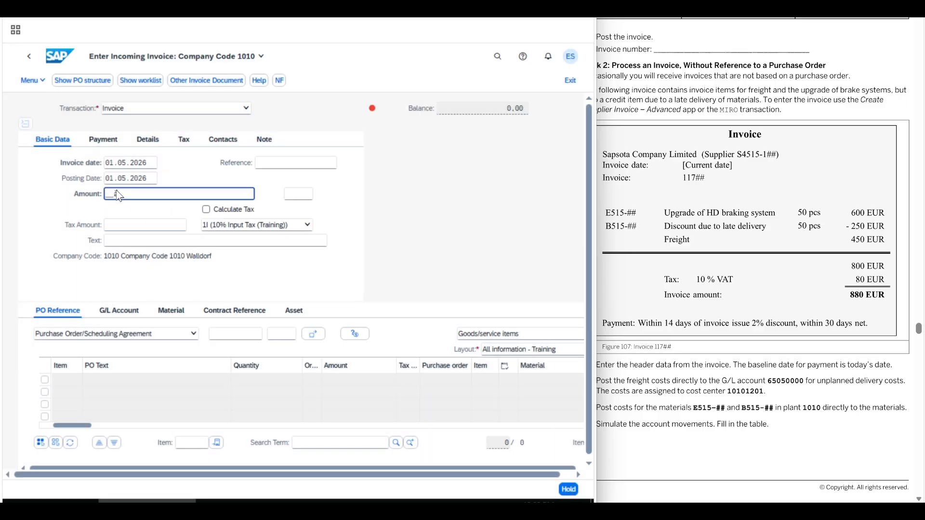
type("80")
left_click(142, 226)
type("80")
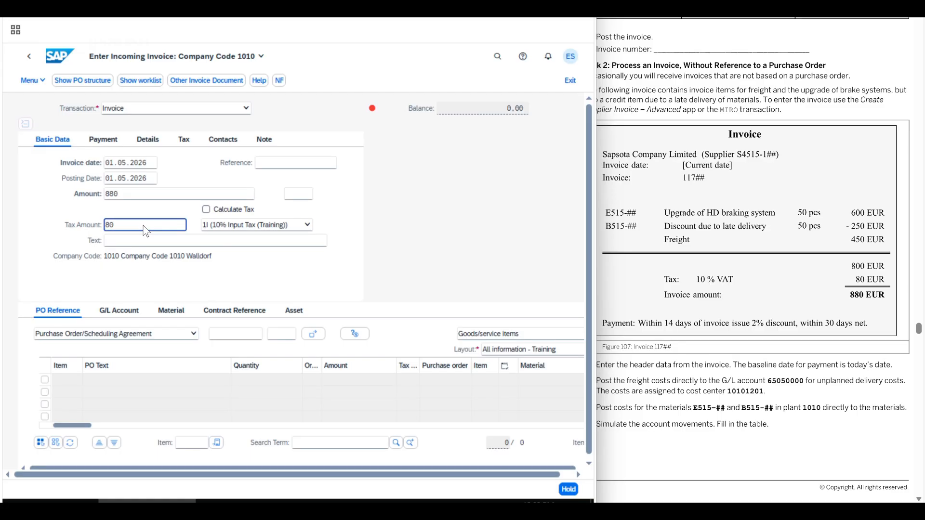
Enter 11708 as the invoice reference in the basic data
left_click(271, 164)
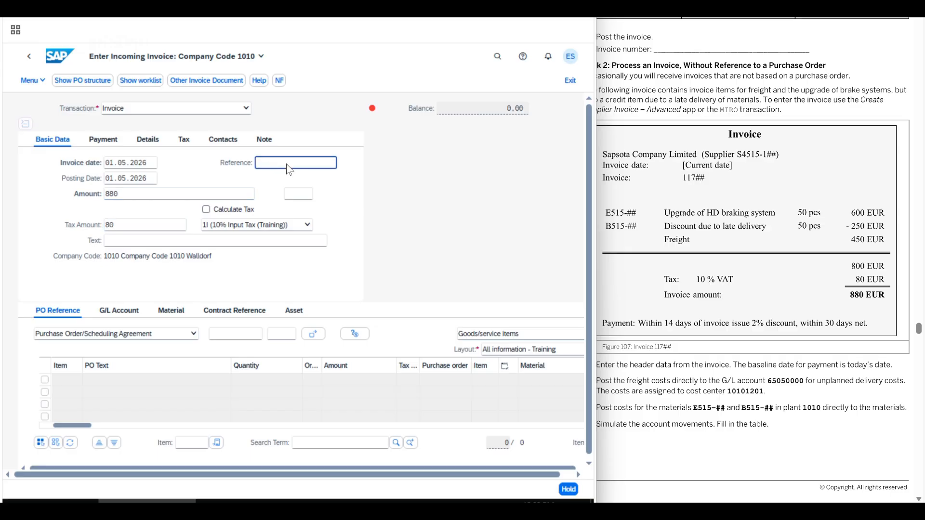
type("11708")
left_click(368, 225)
Check the exercise's header data instruction and set the payment baseline date to 01.05.2026
left_click(699, 322)
left_click_drag(595, 365, 898, 371)
left_click(896, 367)
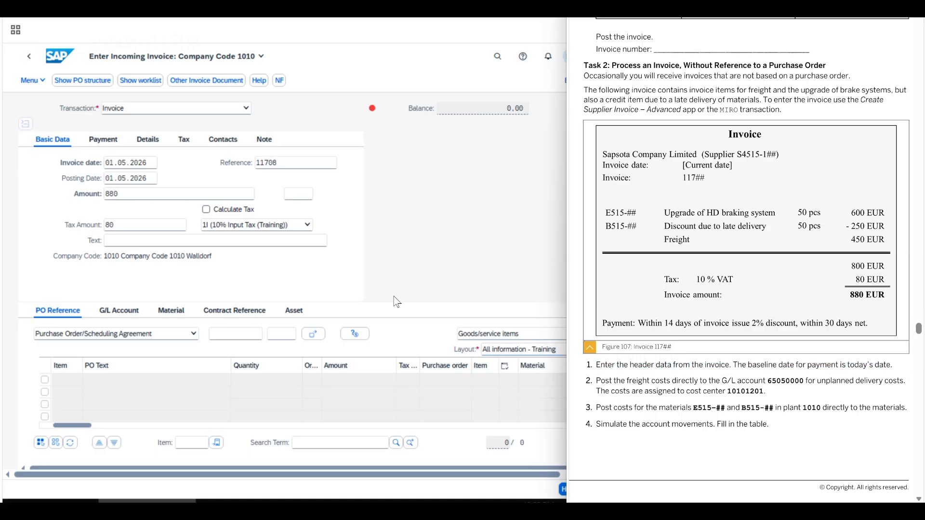
left_click(100, 141)
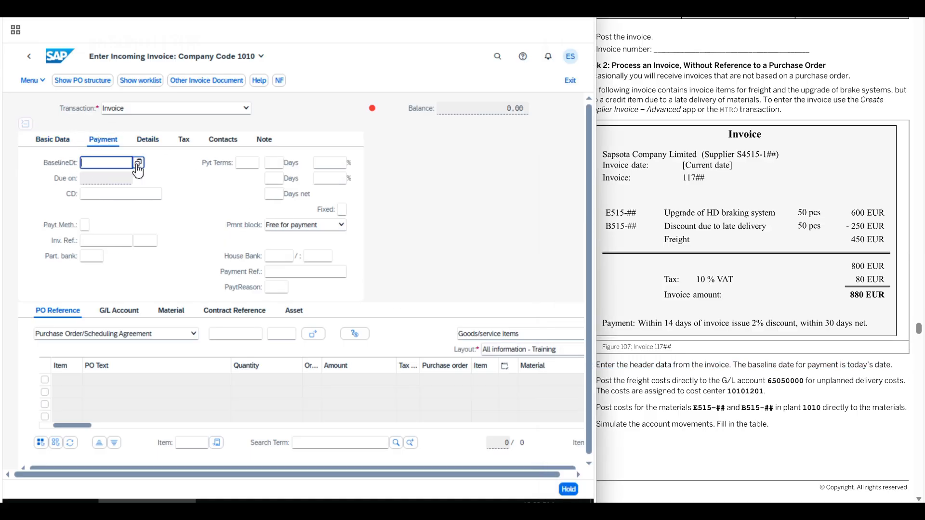
left_click(138, 164)
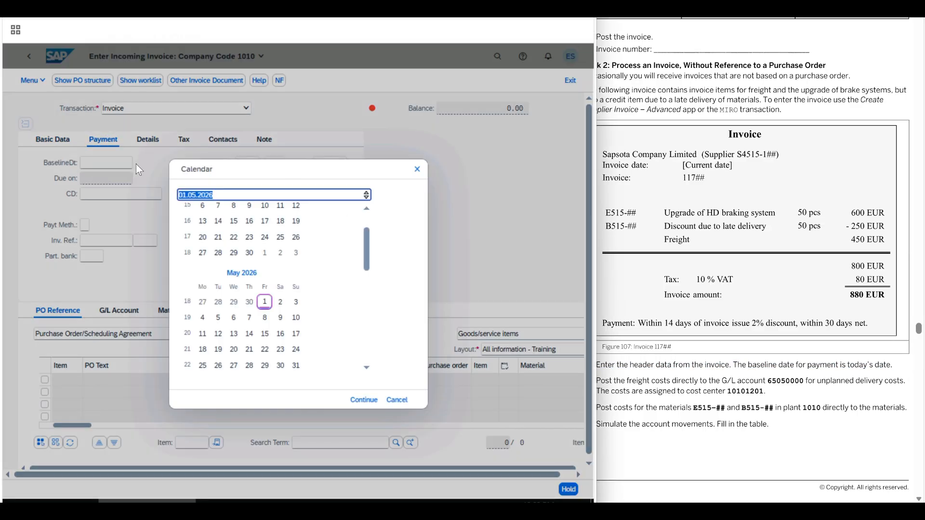
double_click(265, 309)
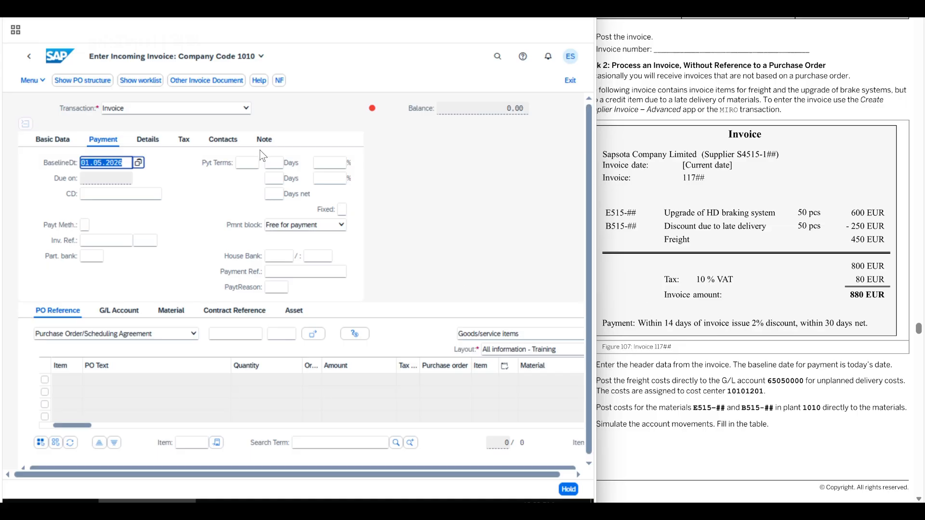
Set the payment terms to 14 days with 2 % discount and 30 days net
left_click(274, 163)
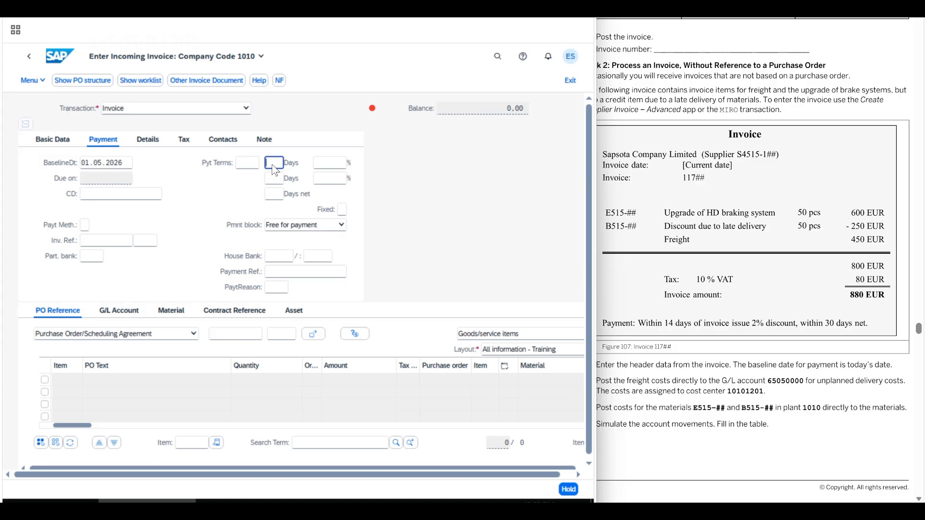
type("14")
left_click(337, 166)
left_click(274, 179)
type("30")
left_click(205, 202)
Enter the supplier number of Sapsota Company Limited for group 08 as the invoicing party in the invoice details
left_click(149, 140)
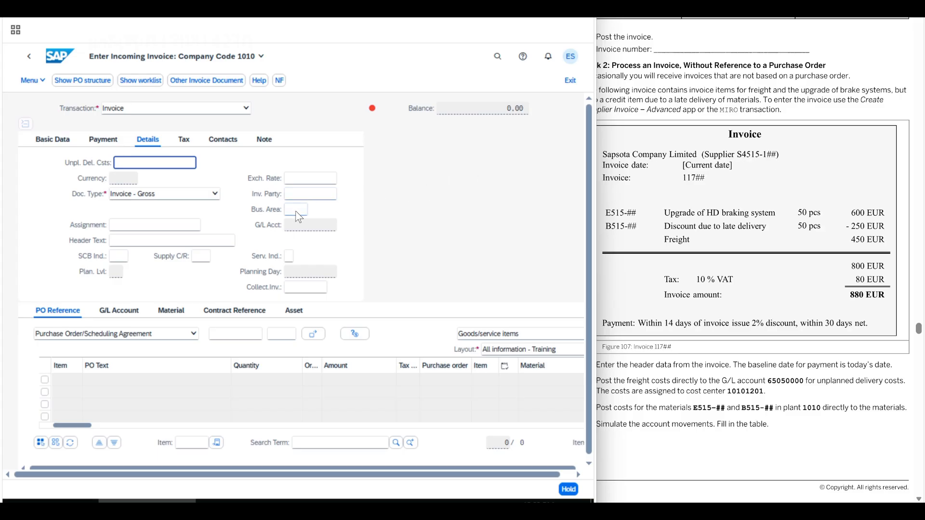
left_click(293, 195)
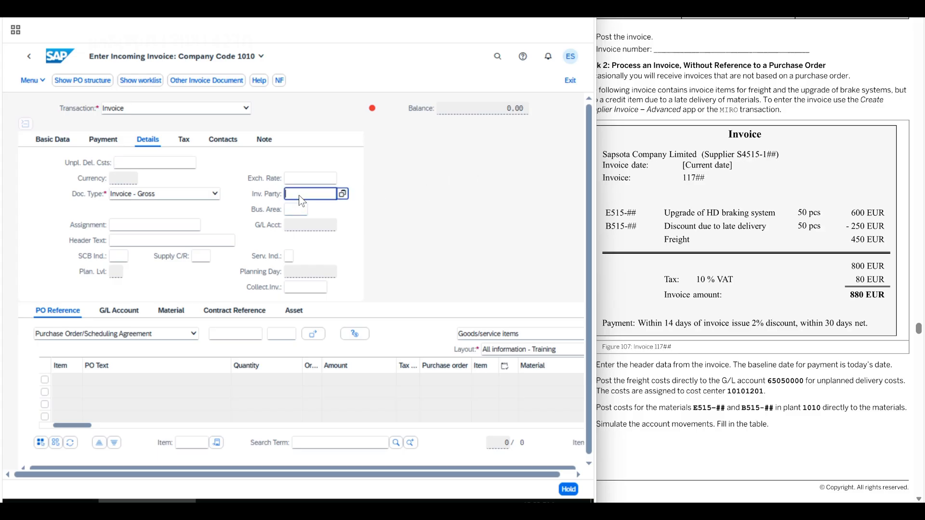
type("S4515-108")
key("Return")
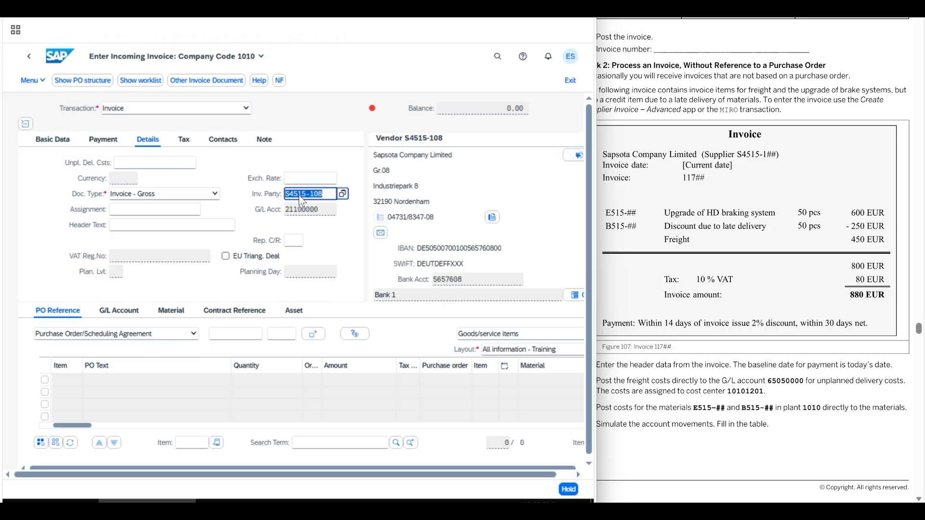
Read the exercise's freight cost instruction and copy the G/L account 65050000 from it
left_click(672, 364)
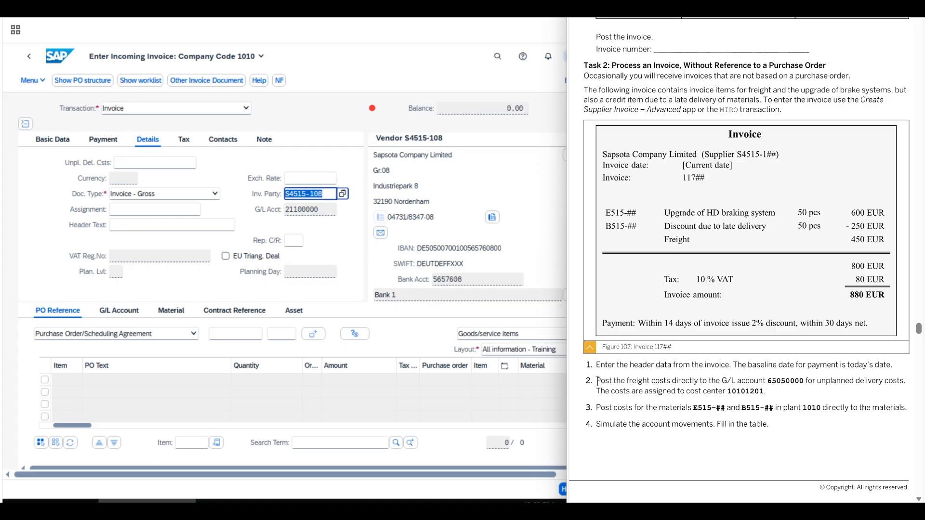
left_click_drag(597, 381, 906, 382)
double_click(780, 382)
key("ctrl+c")
Set the document currency of the invoice amount to EUR
left_click(120, 311)
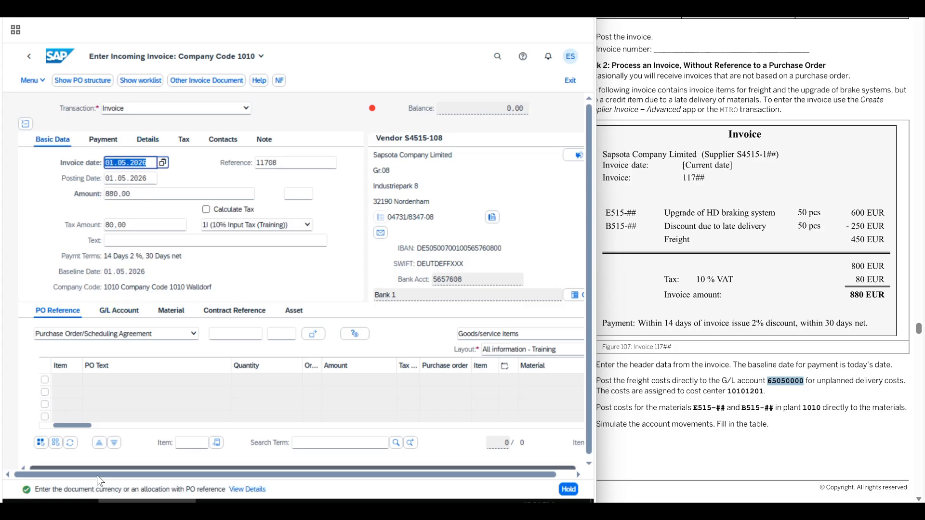
left_click(299, 196)
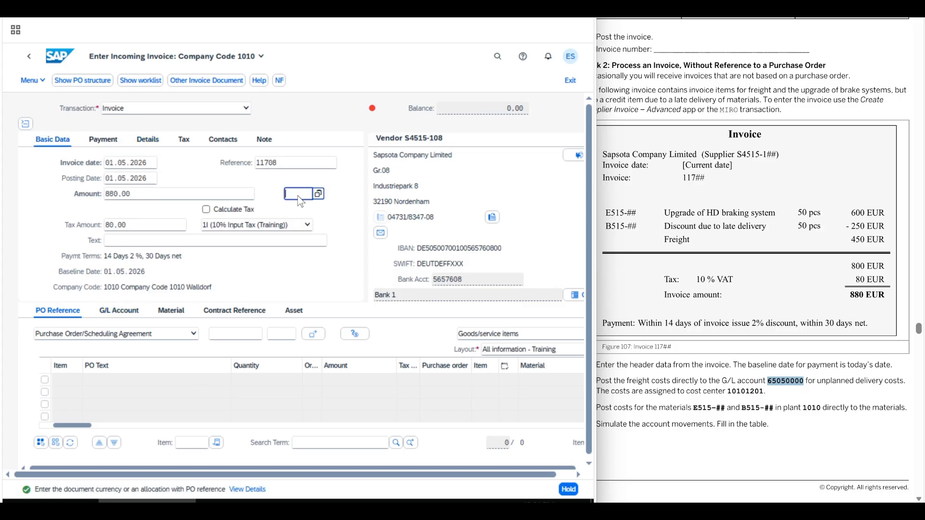
type("EUR")
key("Return")
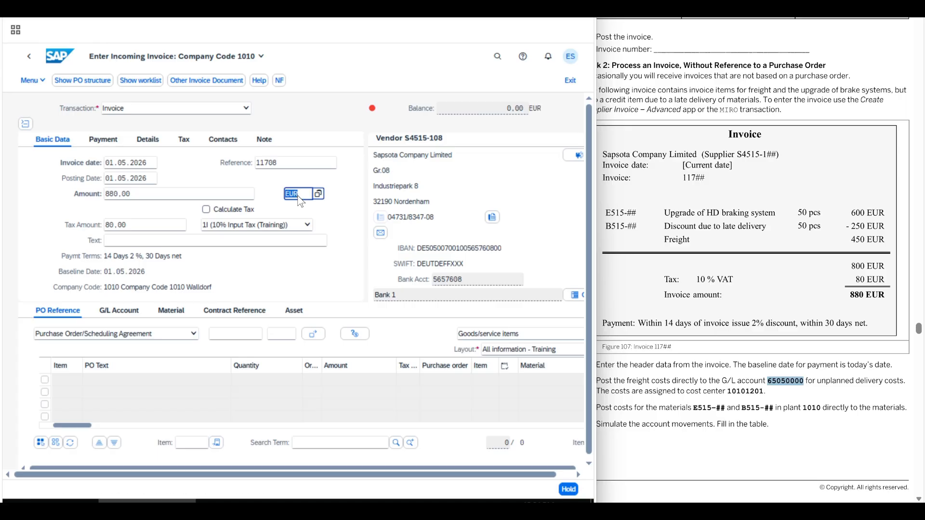
Enter a freight item on G/L account 65050000 with an amount of 450 in the document currency
left_click(119, 311)
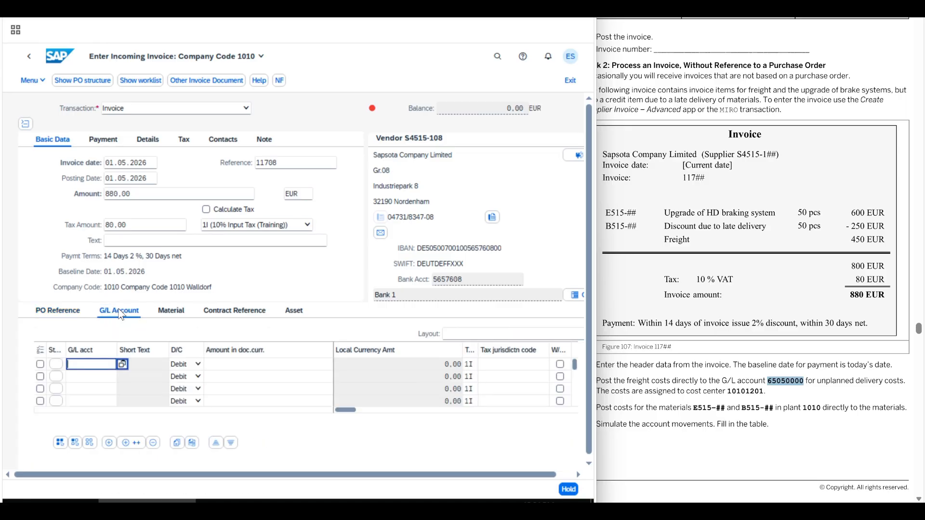
key("ctrl+v")
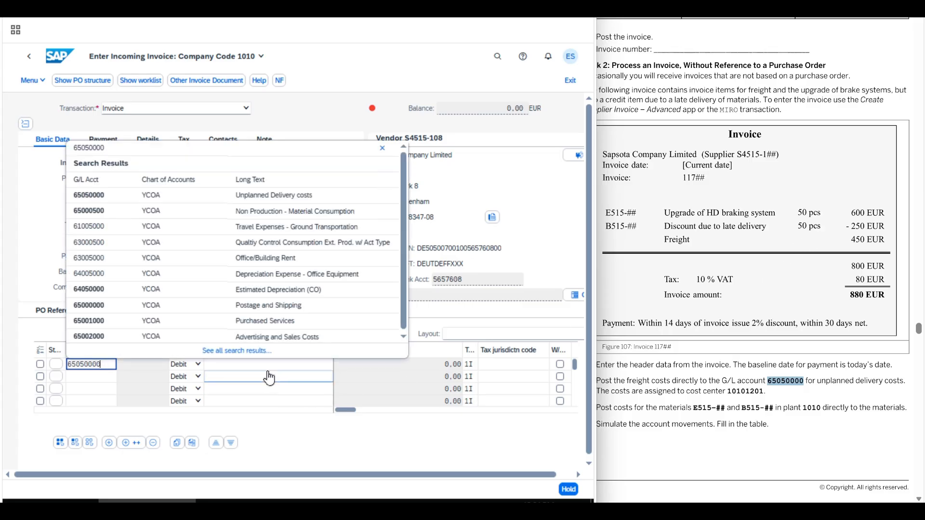
left_click(228, 369)
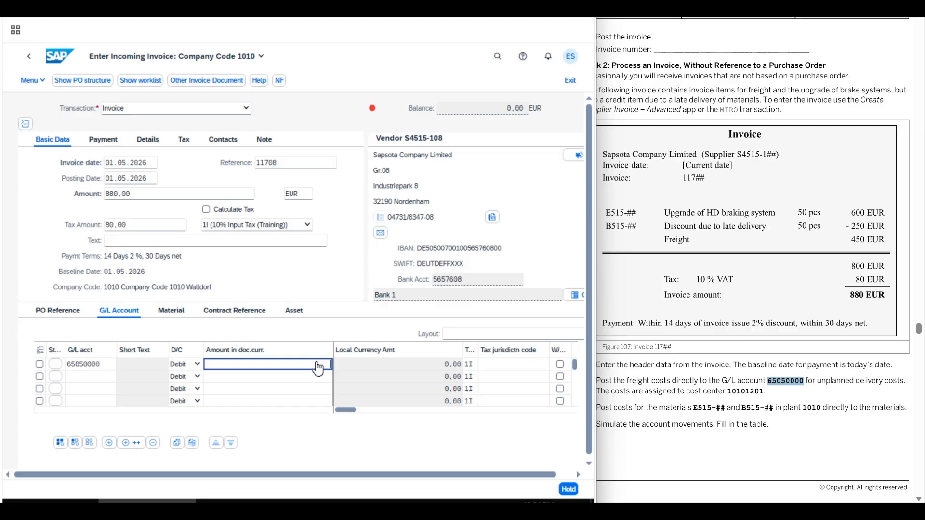
type("450")
Assign the freight item to cost center 10101201, copied from the exercise instructions
left_click(597, 391)
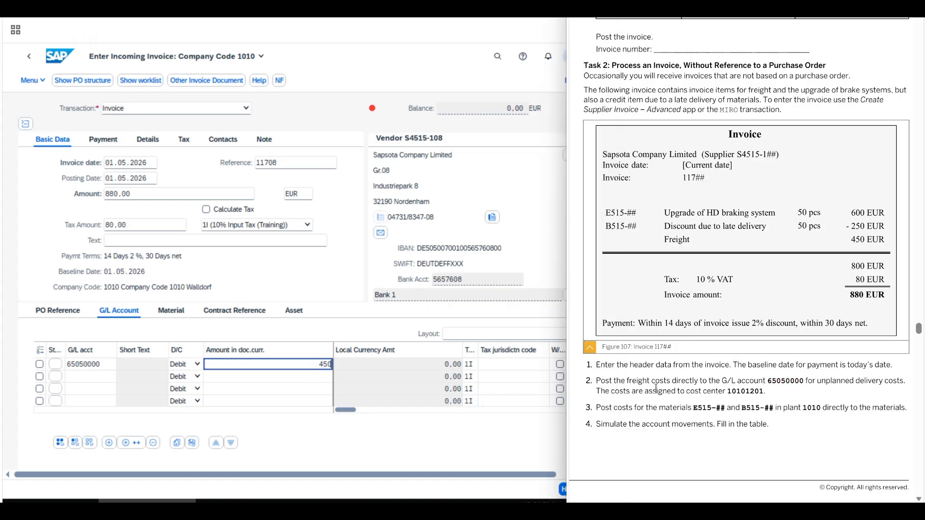
left_click_drag(596, 391, 786, 381)
double_click(750, 391)
key("ctrl+c")
left_click(342, 411)
left_click_drag(342, 410, 383, 414)
left_click(418, 365)
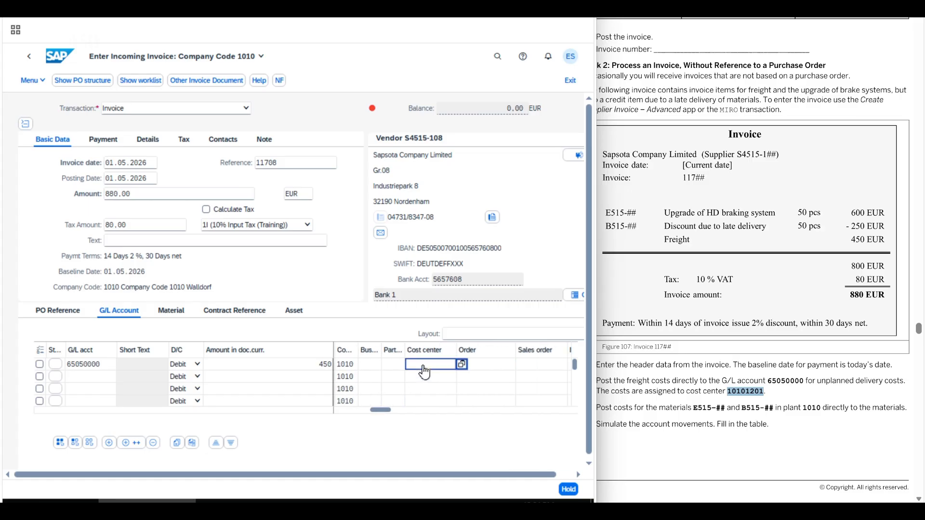
key("ctrl+v")
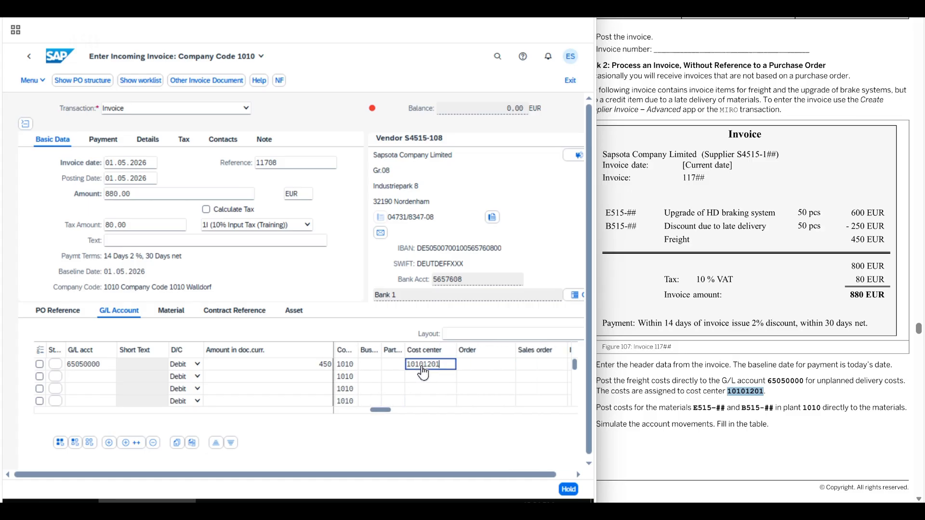
key("Return")
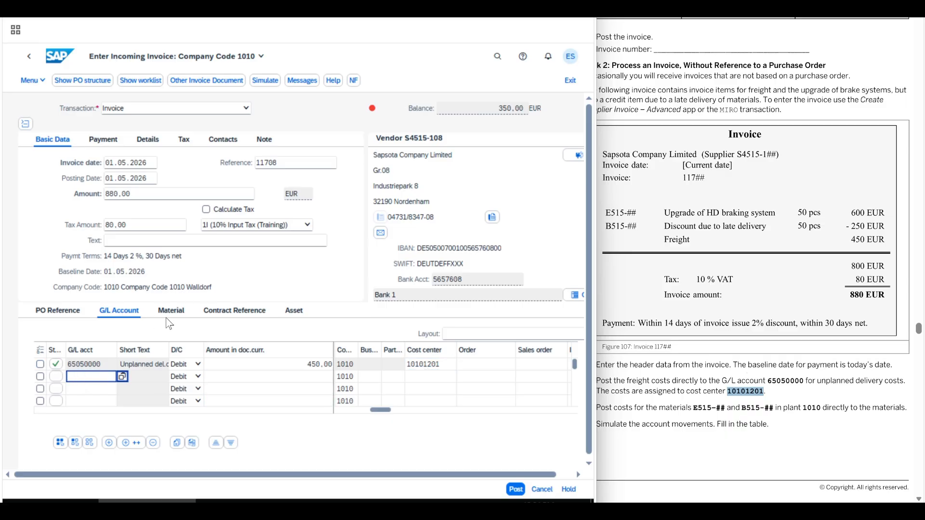
Read the exercise's instruction on material costs and add a material item for E515-08 in plant 1010
left_click(642, 422)
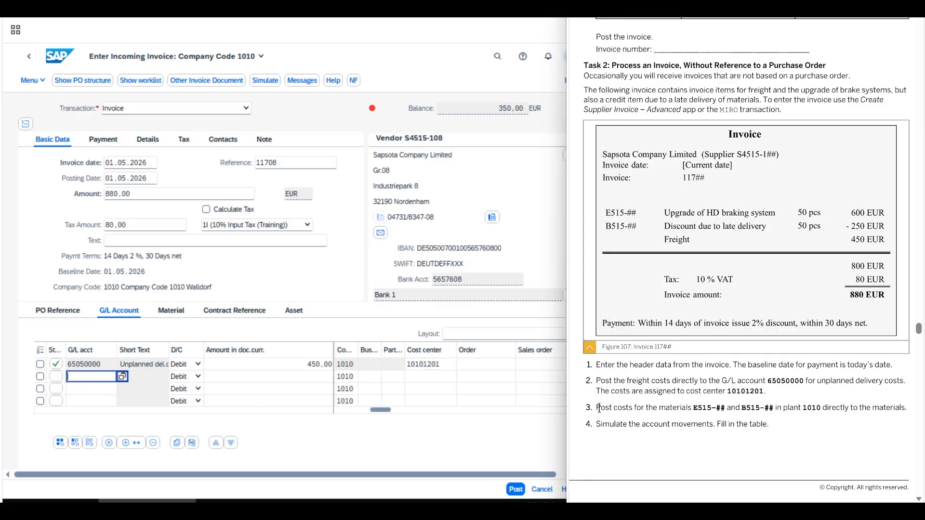
left_click_drag(599, 408, 909, 409)
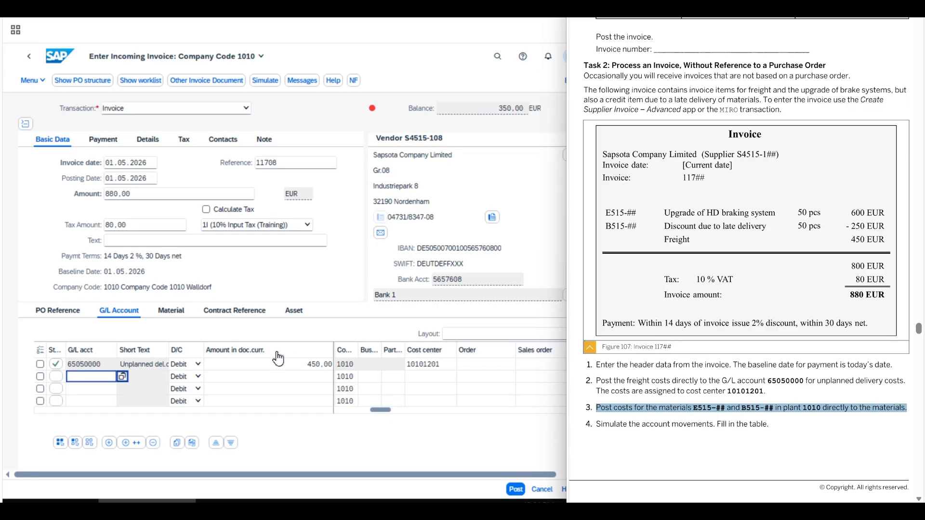
left_click(169, 313)
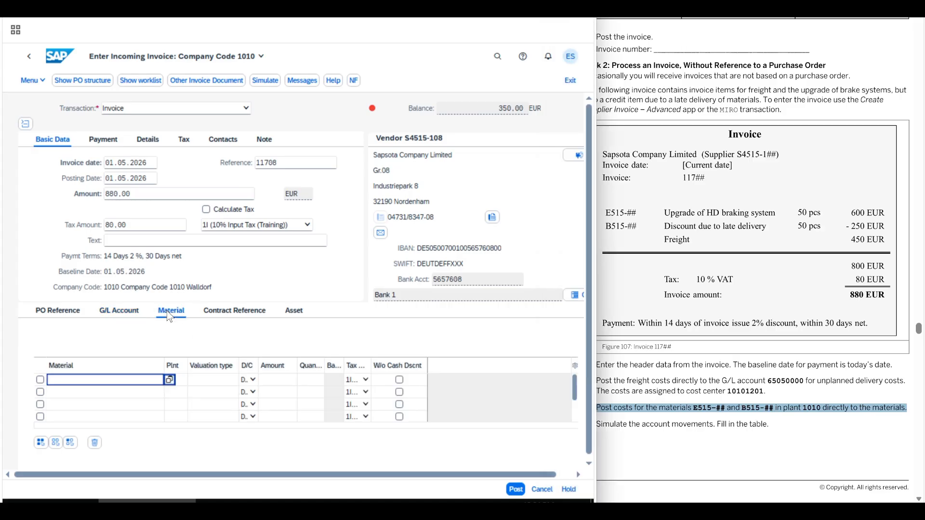
type("E515-08")
key("Tab")
type("1010")
key("Tab")
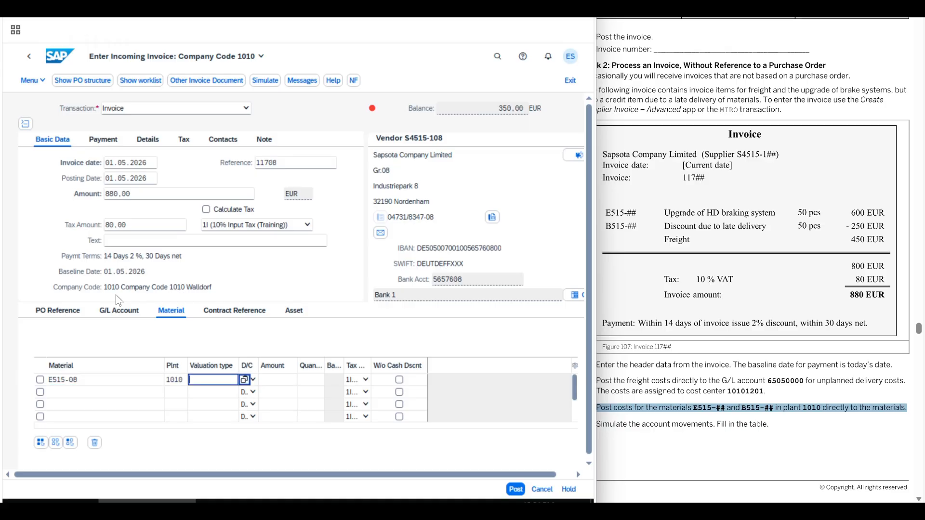
type("600")
key("Tab")
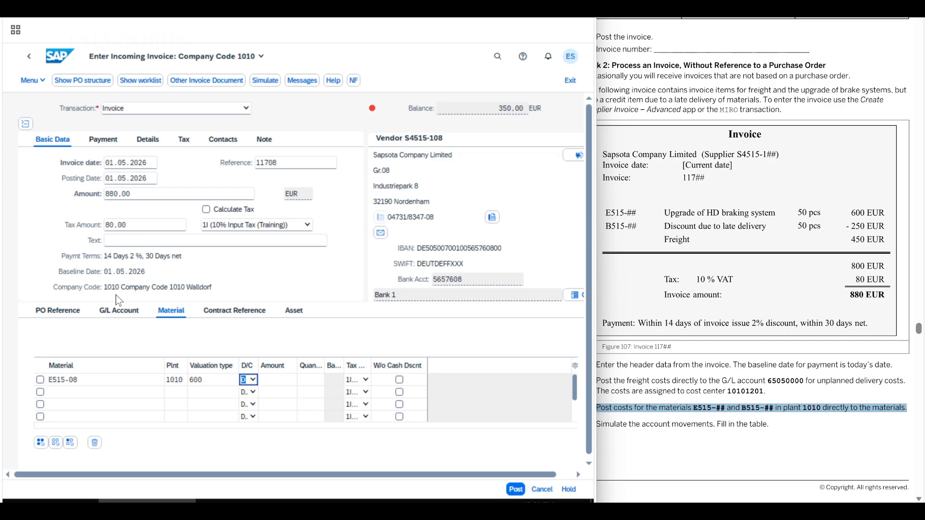
left_click(207, 381)
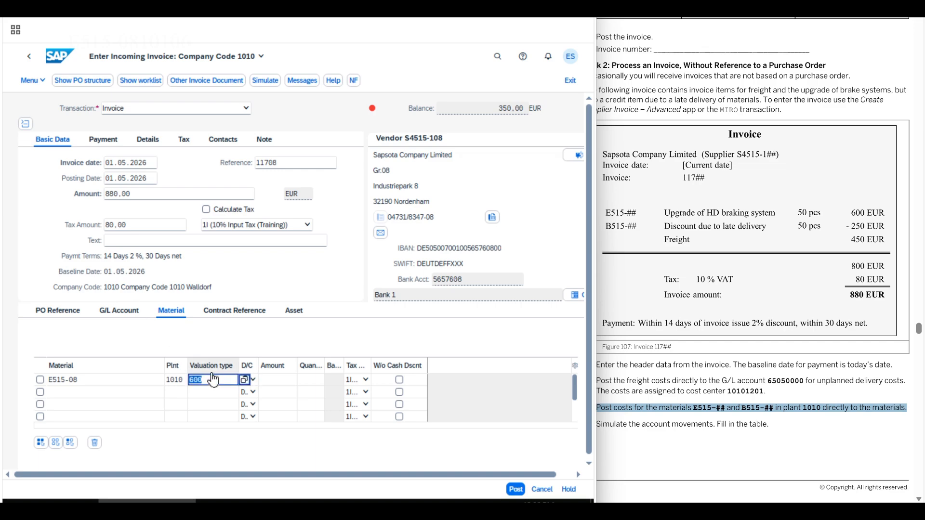
key("BackSpace")
Set the E515-08 material item's amount to 600 and its quantity to 50
key("Tab")
key("Tab")
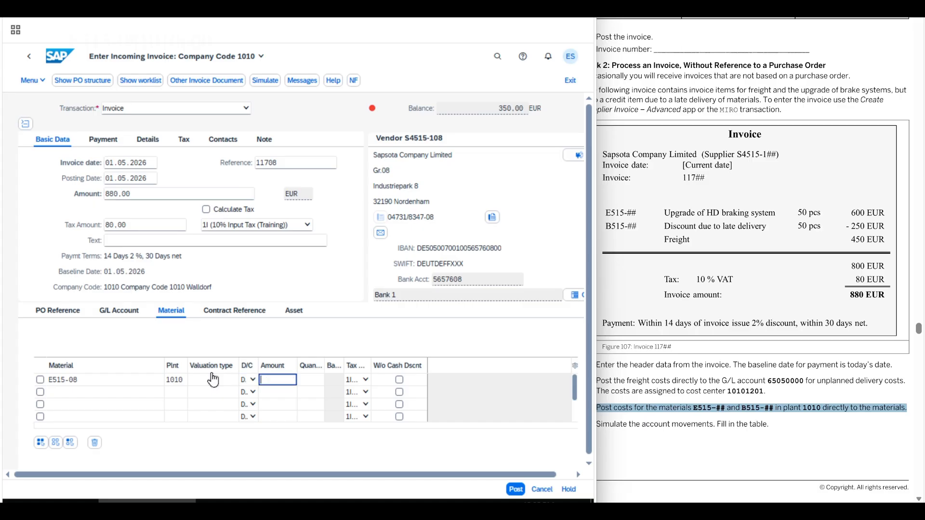
type("600")
key("Tab")
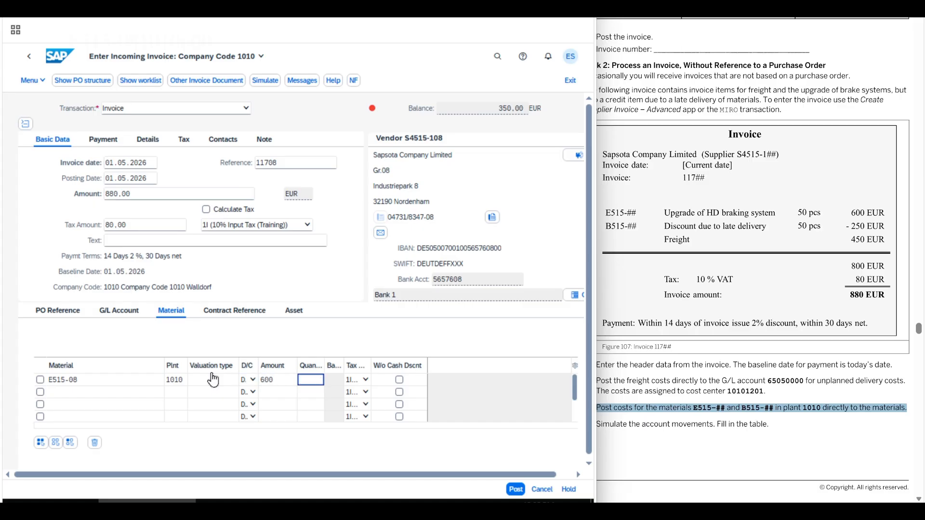
type("50")
key("Return")
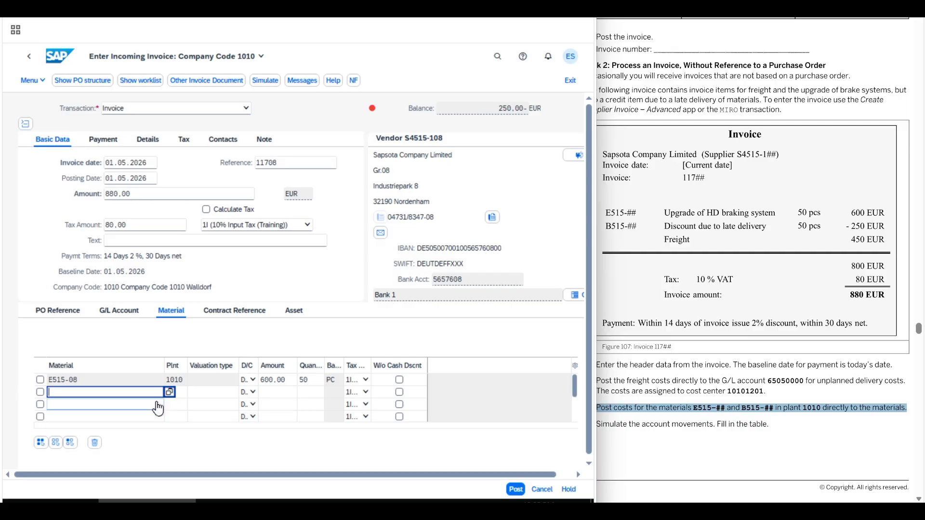
Add a second material item for B515-08 in plant 1010 with an amount of 250 and a quantity of 50
type("B515")
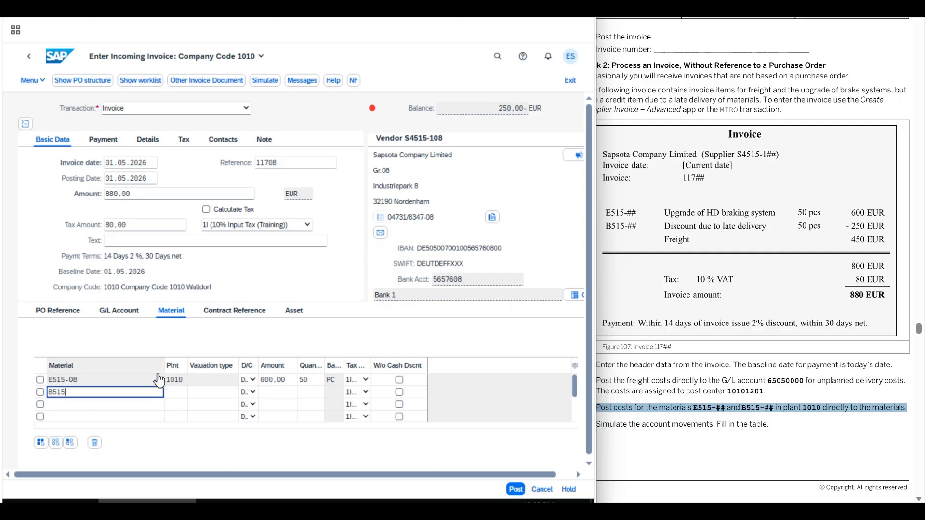
type("-08")
key("Tab")
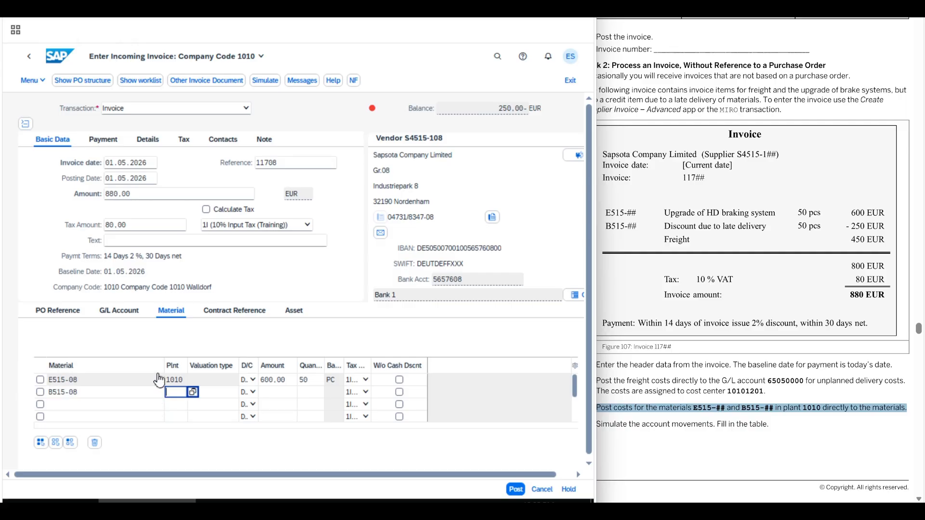
type("1010")
key("Tab")
key("Tab")
key("Tab")
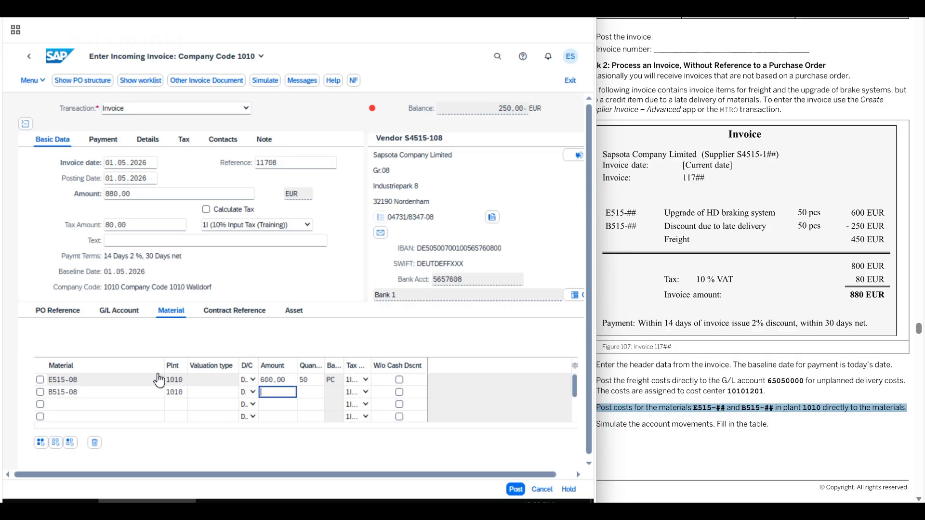
type("250")
key("Tab")
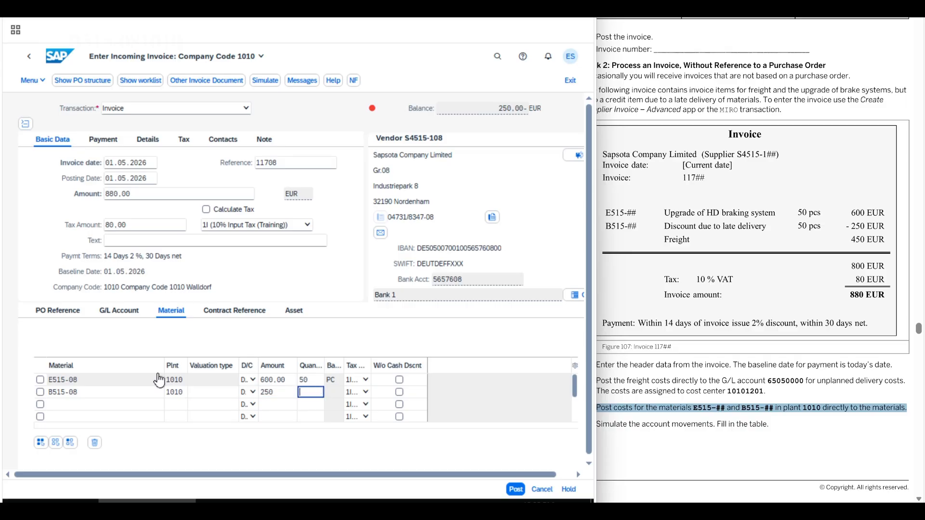
type("50")
Widen the debit/credit column of the material items and set the B515-08 item to Credit
left_click_drag(257, 365, 307, 365)
left_click(279, 394)
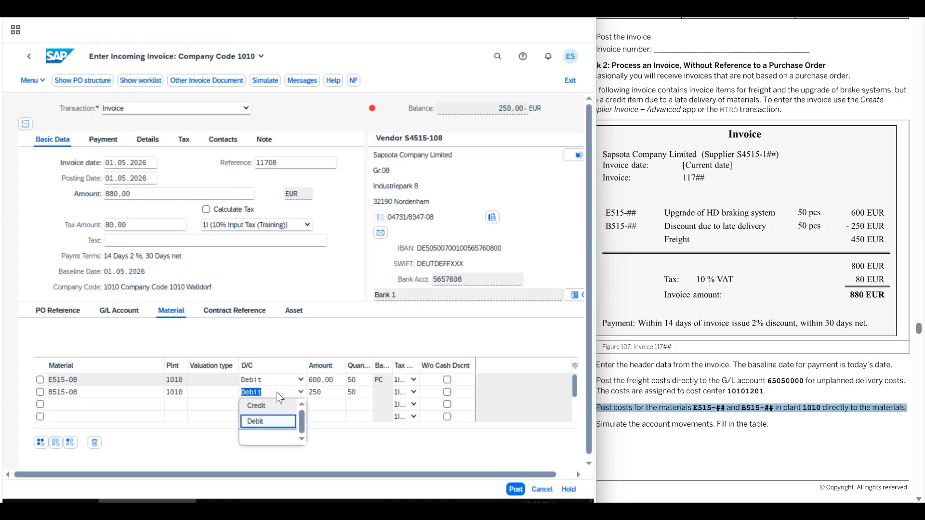
left_click(268, 405)
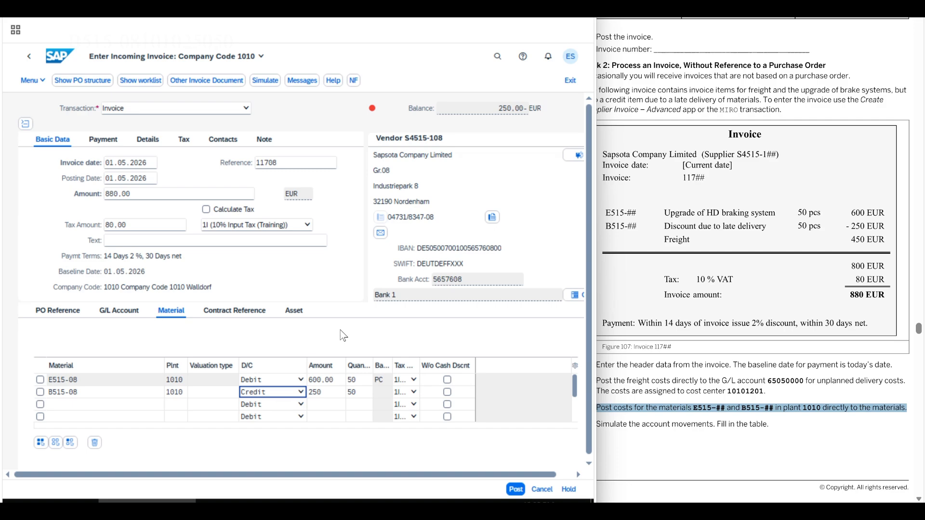
Confirm the material items and simulate the invoice's account movements, widening the Act/Mat/Ast/Vndr column to read the full descriptions
key("Return")
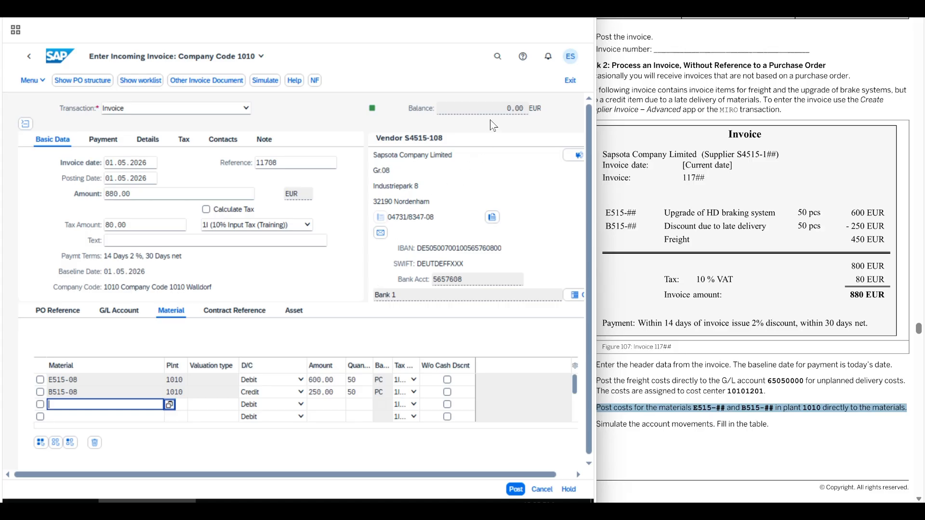
left_click(597, 422)
left_click_drag(598, 422, 771, 424)
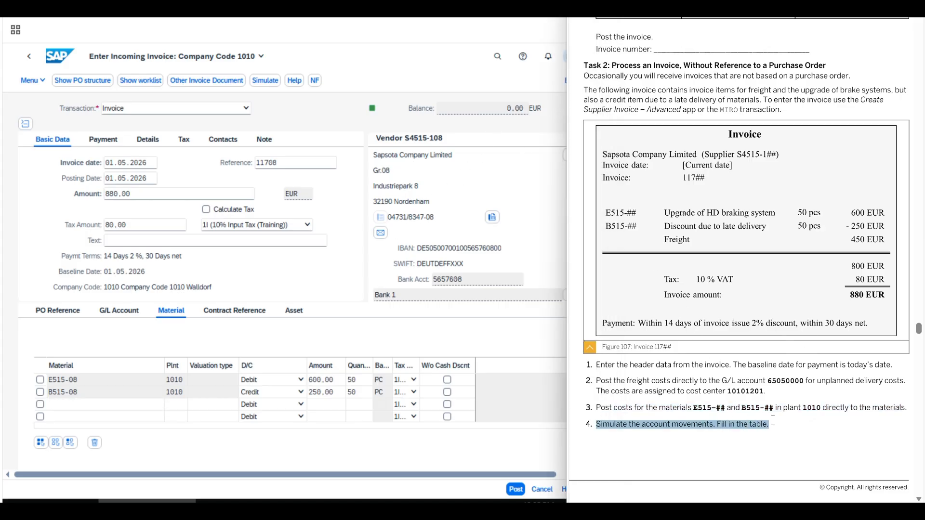
left_click(322, 362)
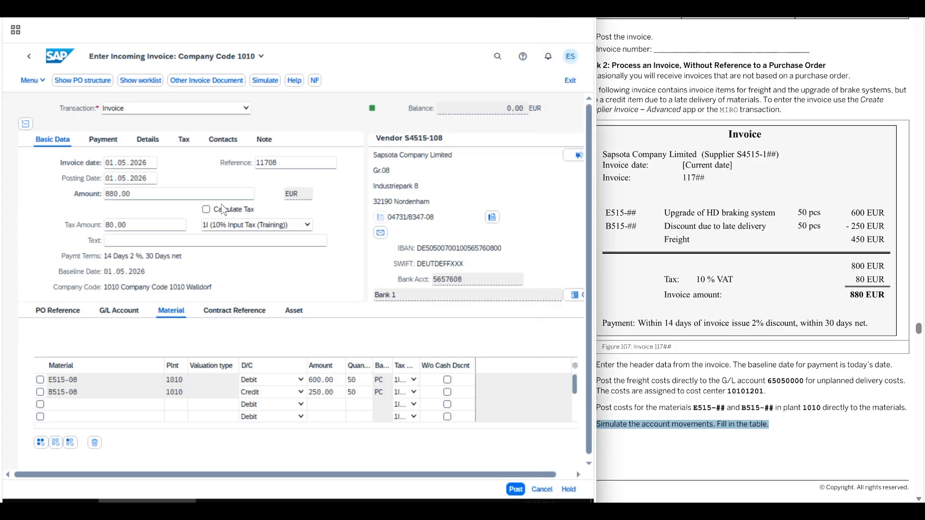
left_click(265, 80)
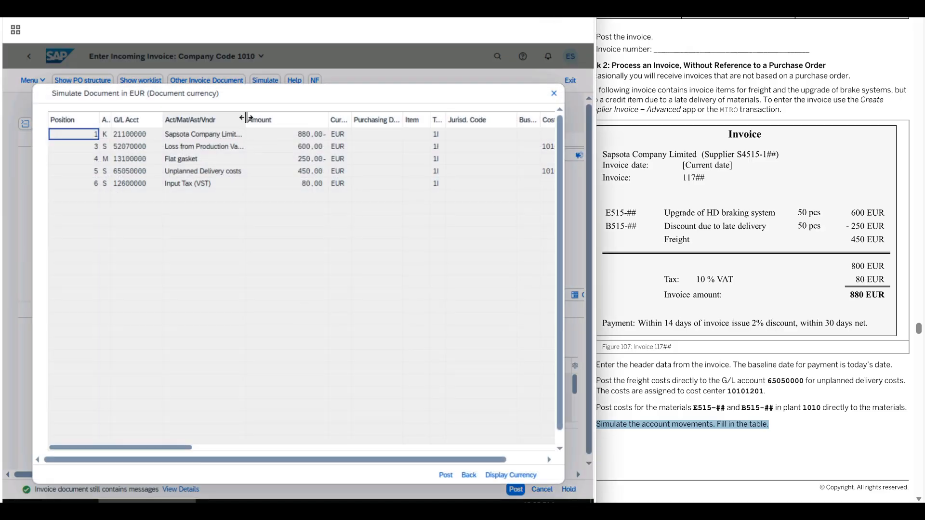
left_click_drag(246, 118, 317, 120)
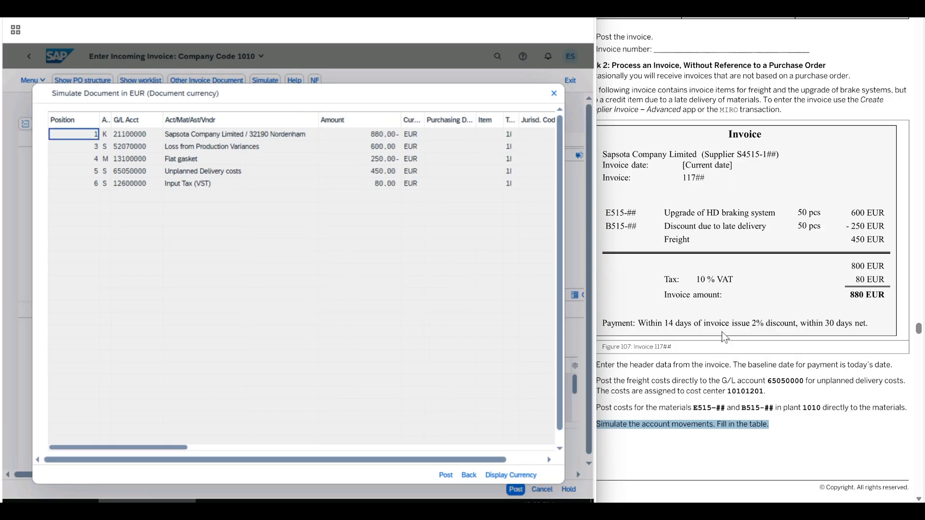
Compare each simulated posting line's account and amount with the account movements table in the exercise solution
left_click(720, 284)
scroll(743, 110, "down", 10)
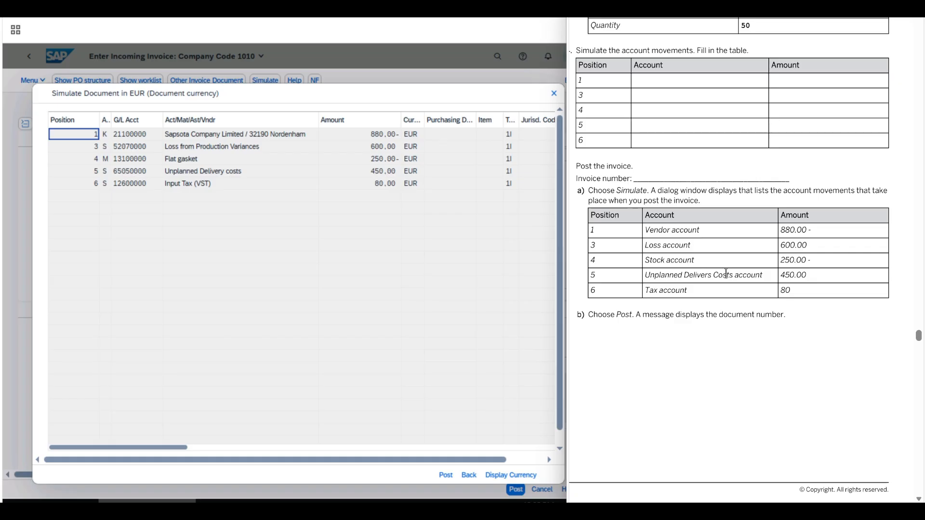
left_click(217, 137)
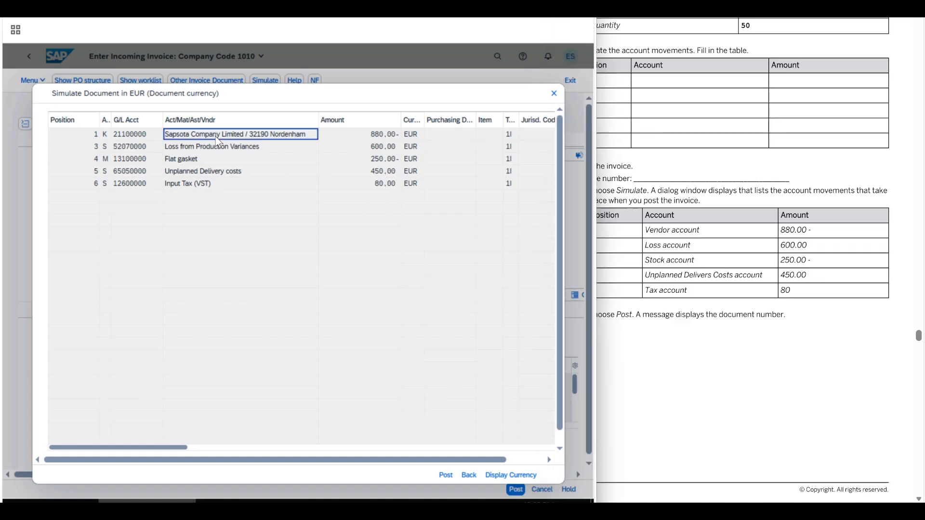
left_click(264, 149)
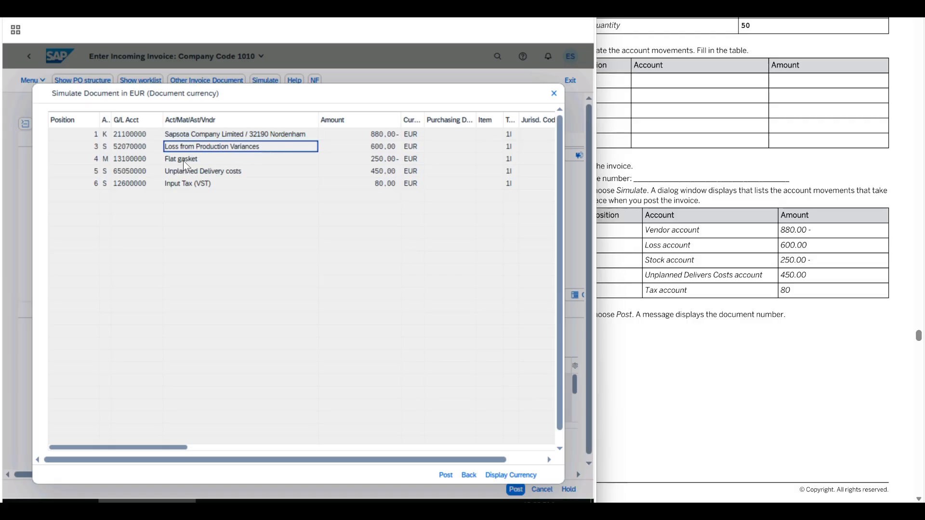
left_click(287, 159)
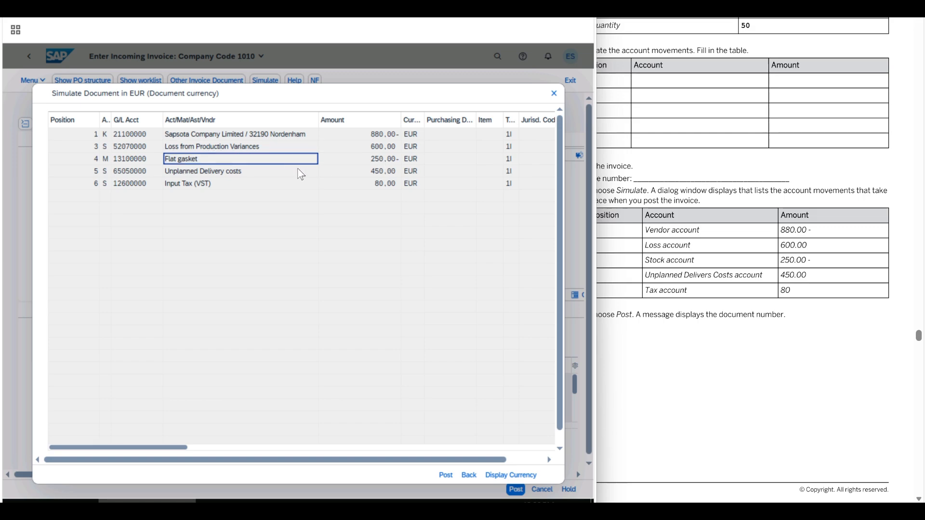
left_click(287, 171)
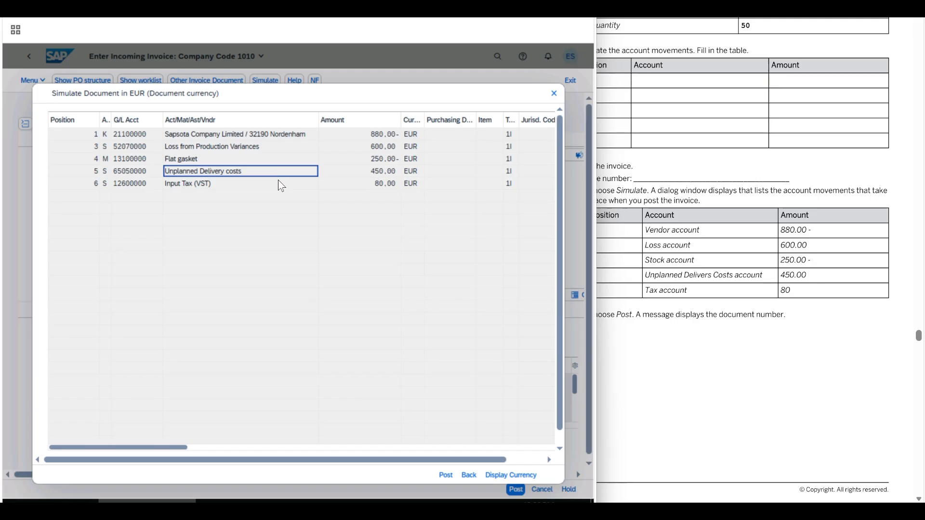
left_click(291, 259)
Read the exercise's posting instruction, return from the simulation to the invoice entry and post the invoice
left_click(654, 316)
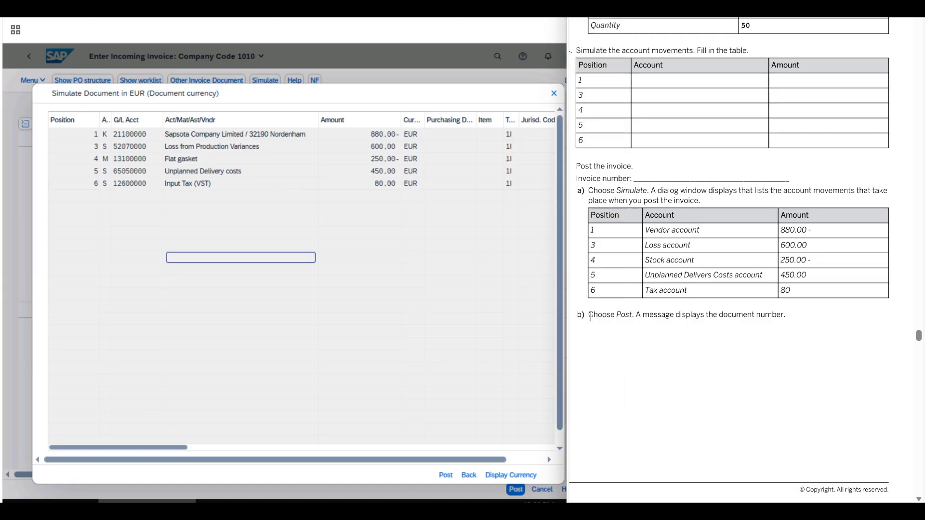
left_click_drag(590, 316, 781, 316)
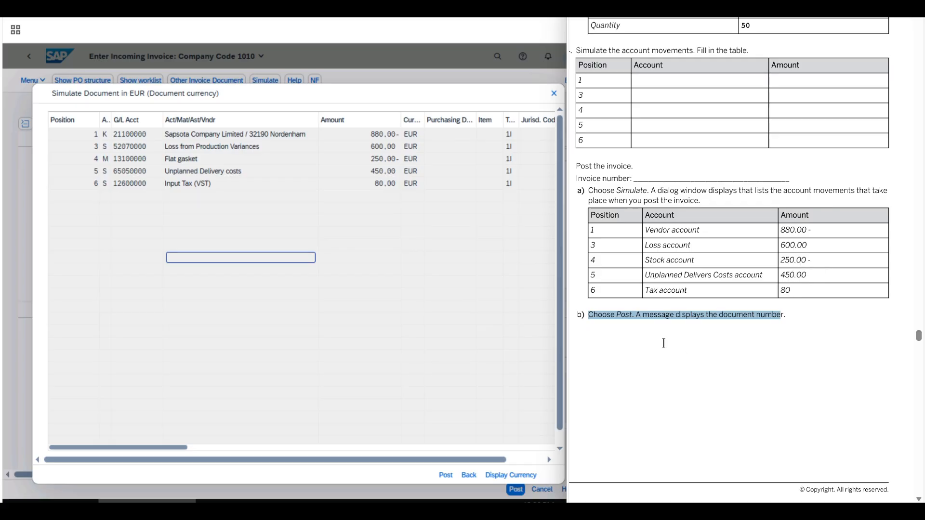
left_click(388, 322)
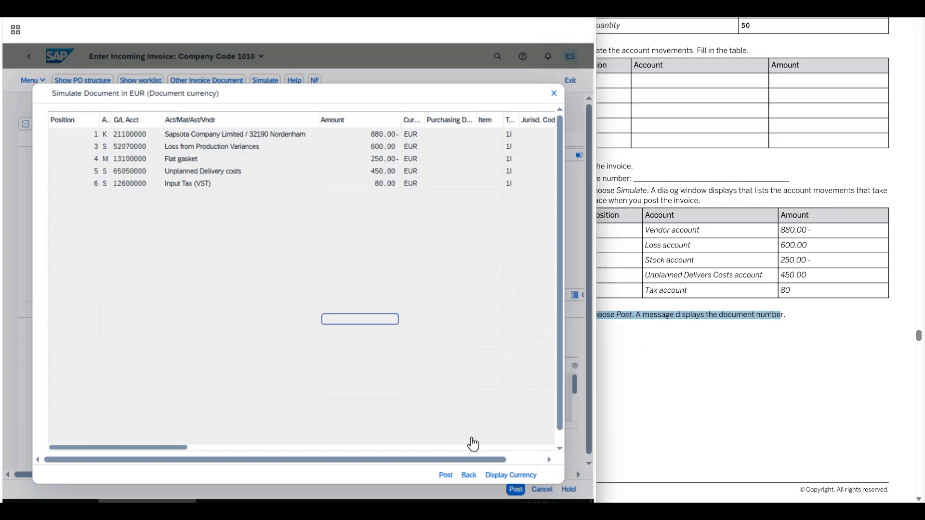
left_click(469, 476)
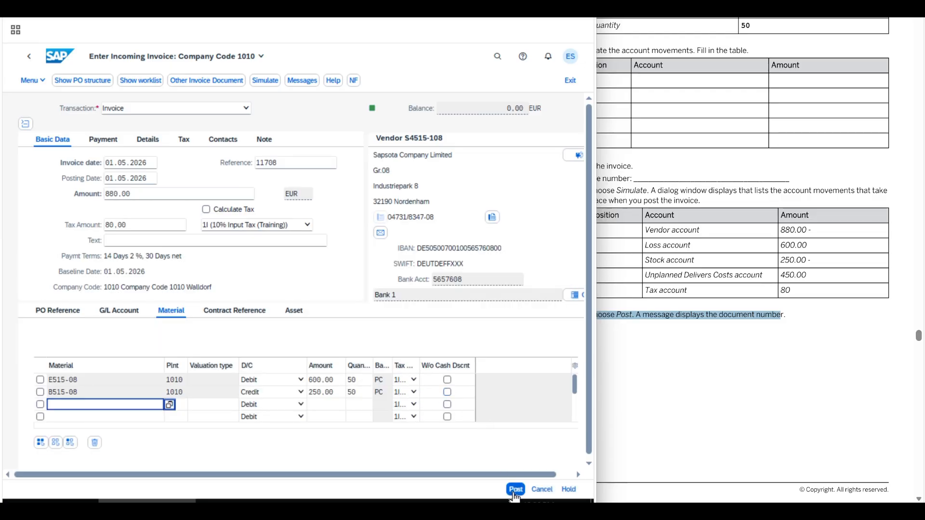
left_click(514, 491)
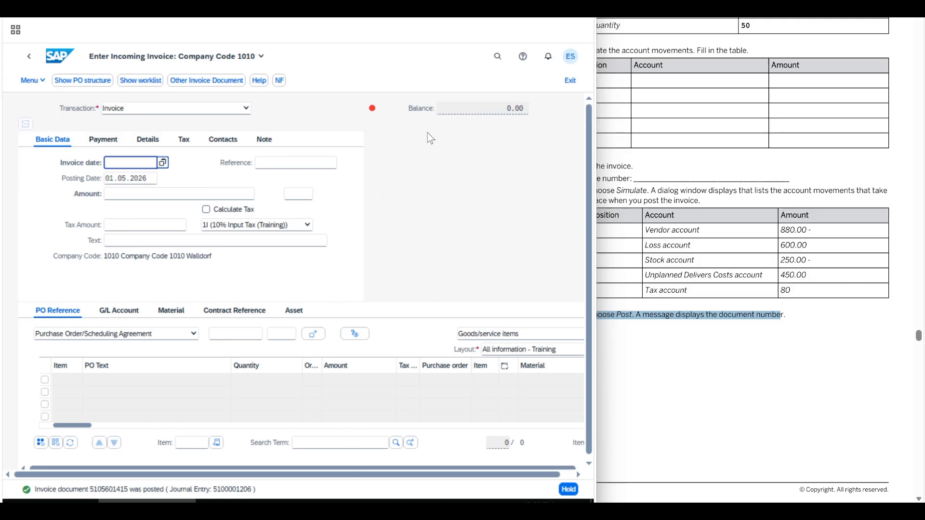
left_click(712, 305)
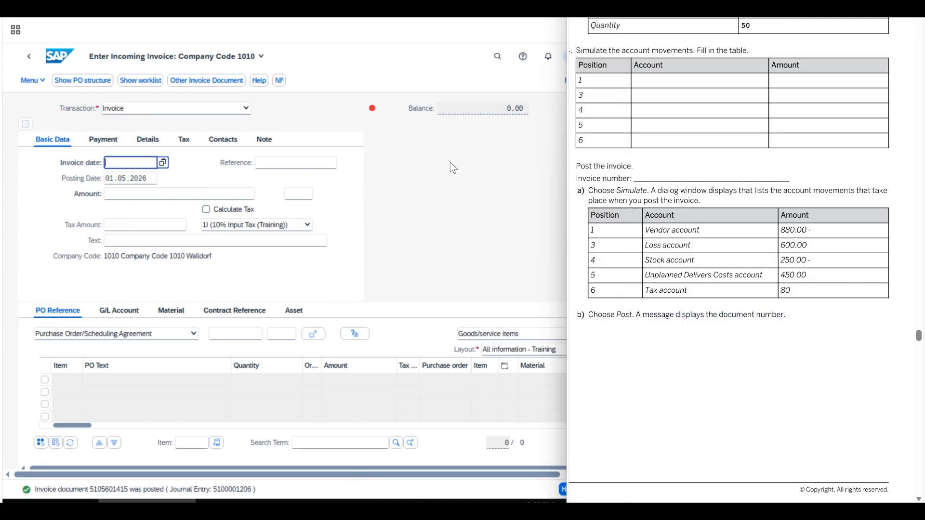